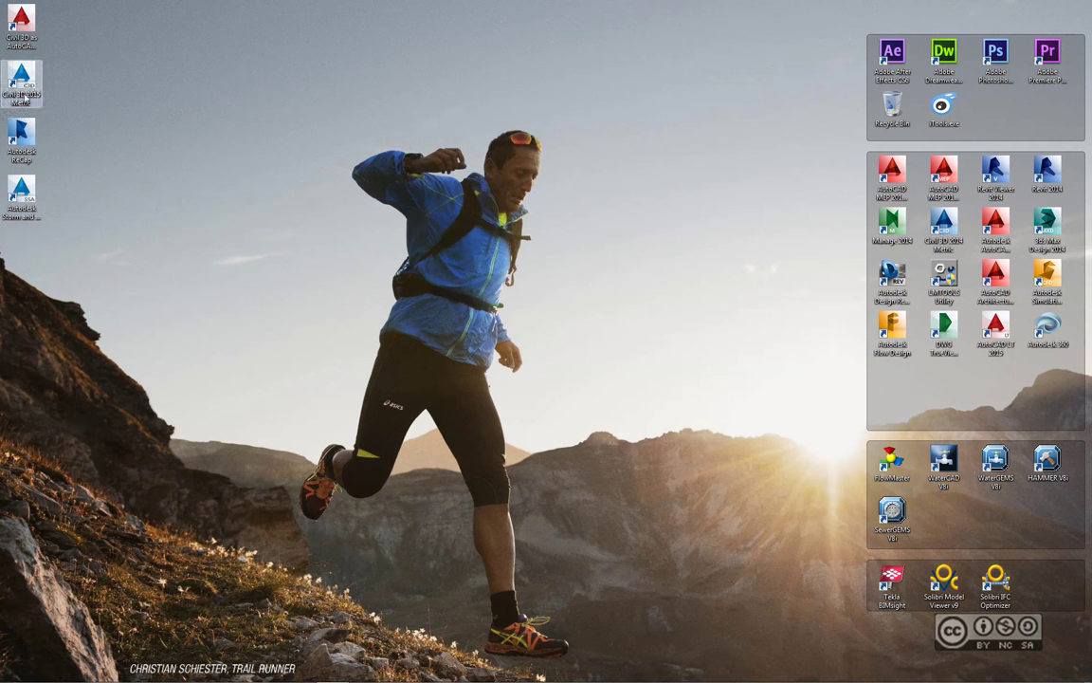
Launch Civil 3D 2015 Metric from its desktop shortcut
left_click(23, 80)
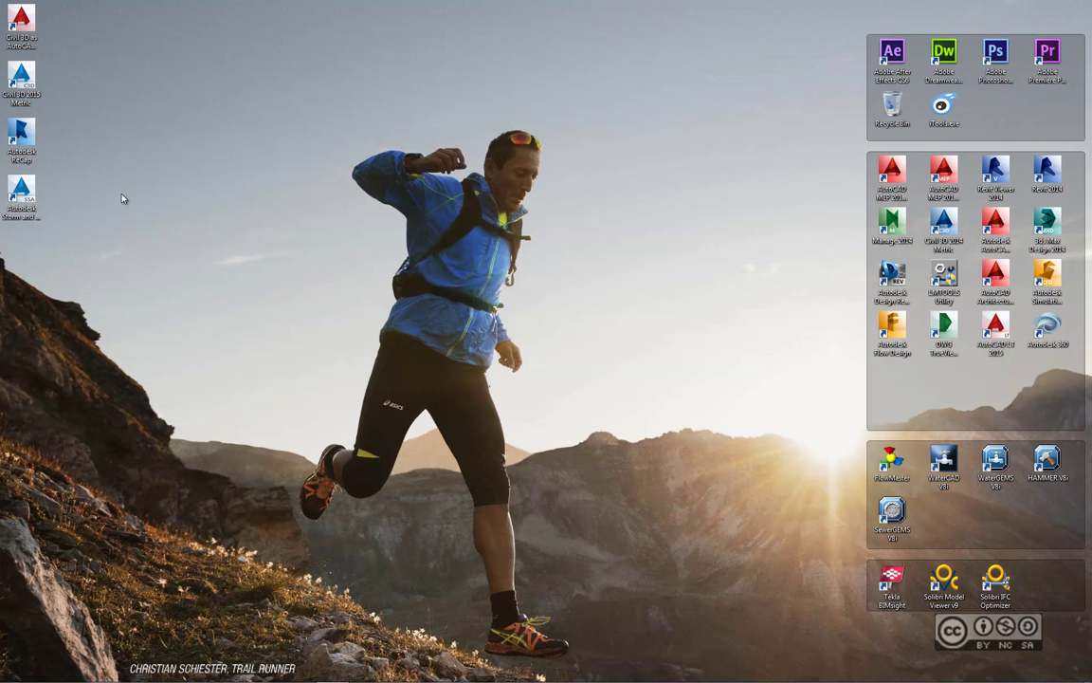
double_click(21, 78)
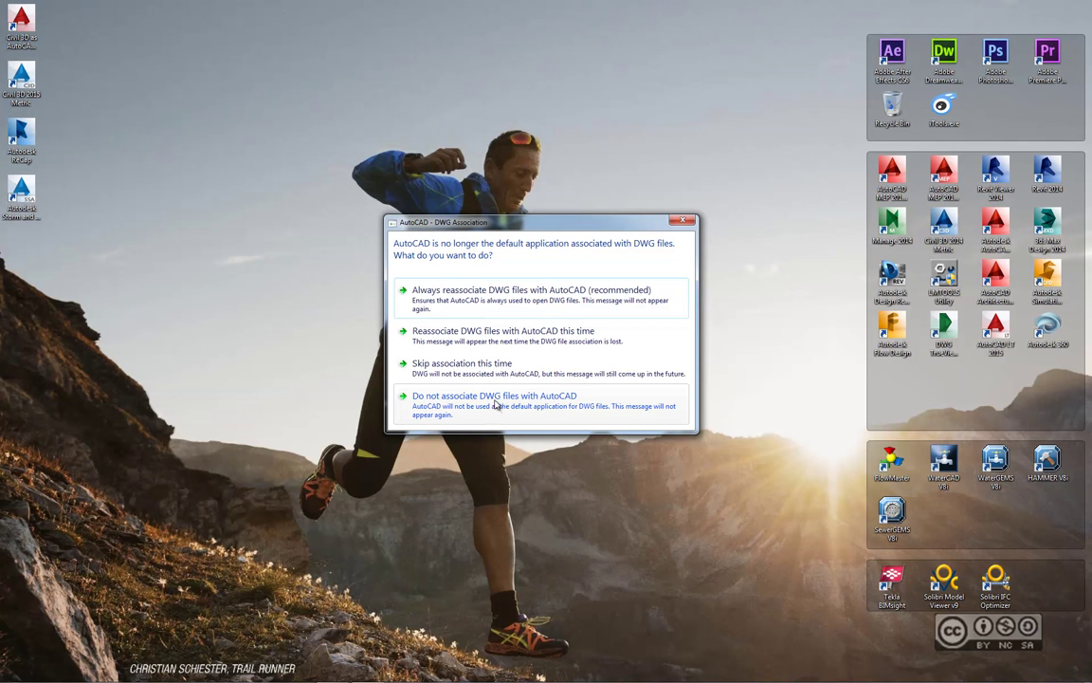
Decline DWG association, sign in with the Autodesk ID and password, and continue the trial
left_click(494, 402)
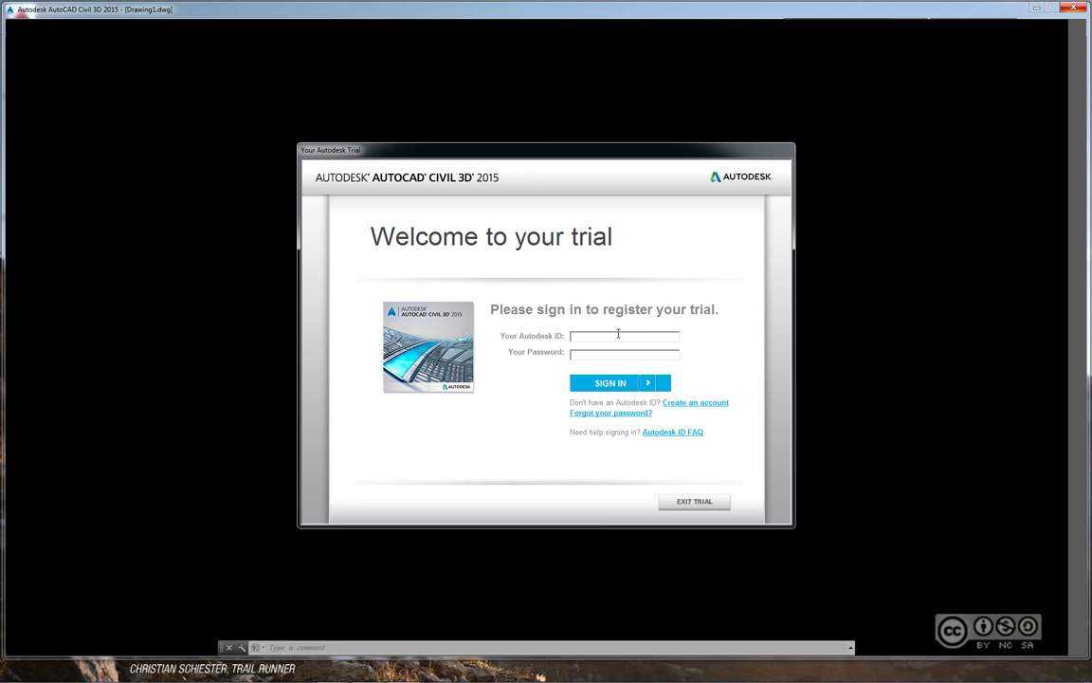
left_click(618, 334)
type("raidop")
left_click(608, 354)
type("********")
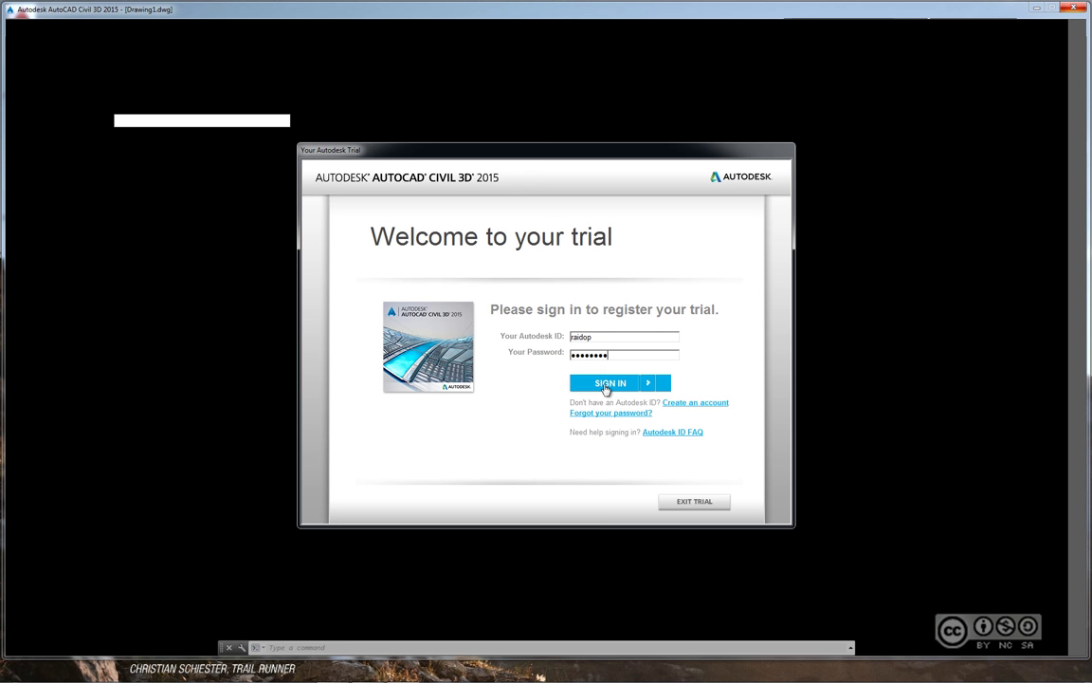
left_click(611, 384)
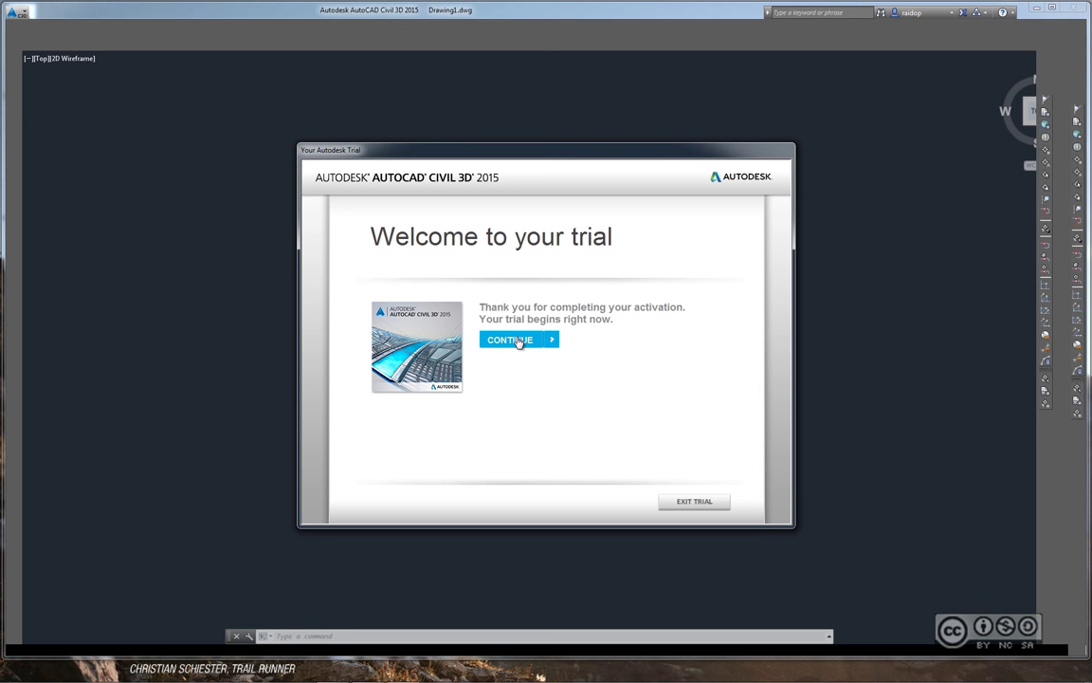
left_click(519, 341)
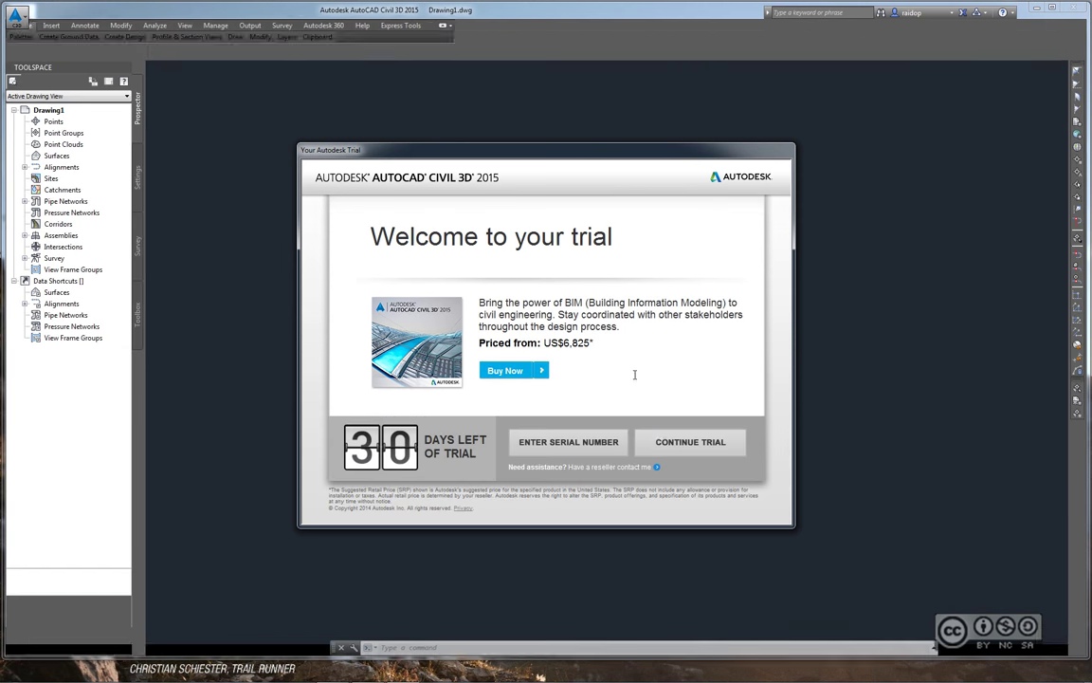
left_click(688, 444)
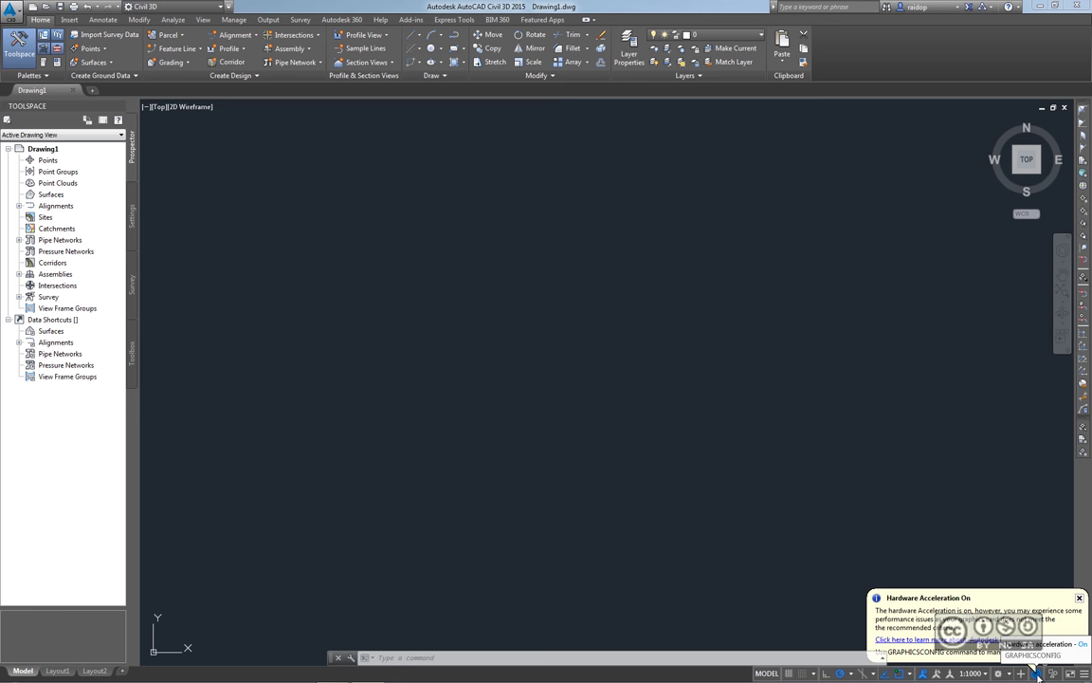
right_click(1038, 672)
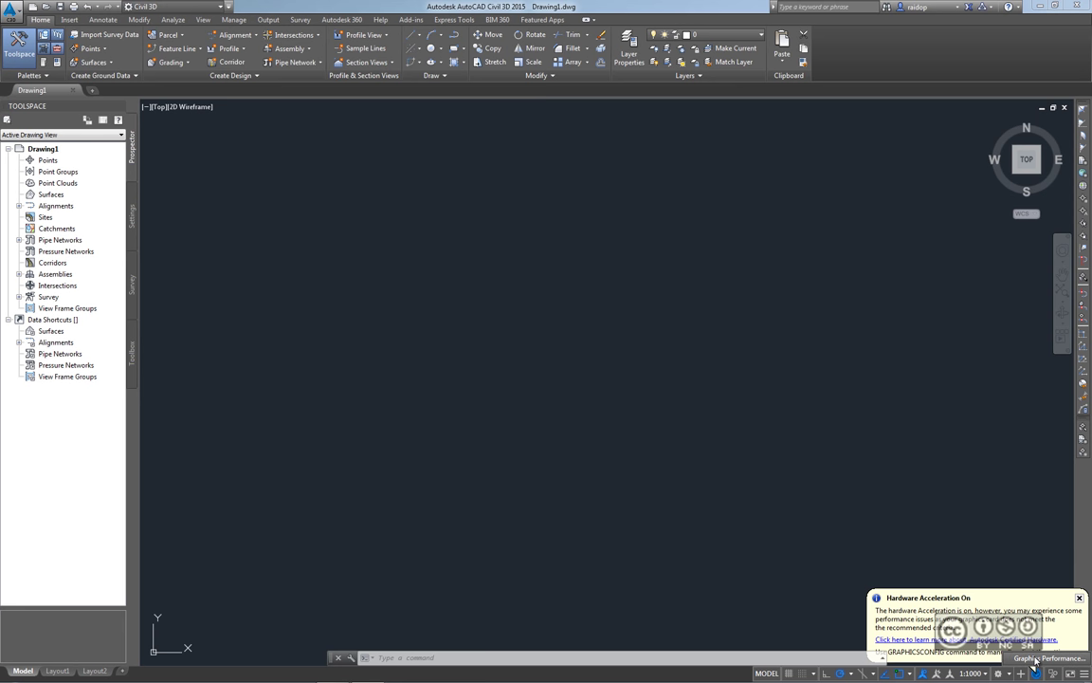
left_click(1038, 658)
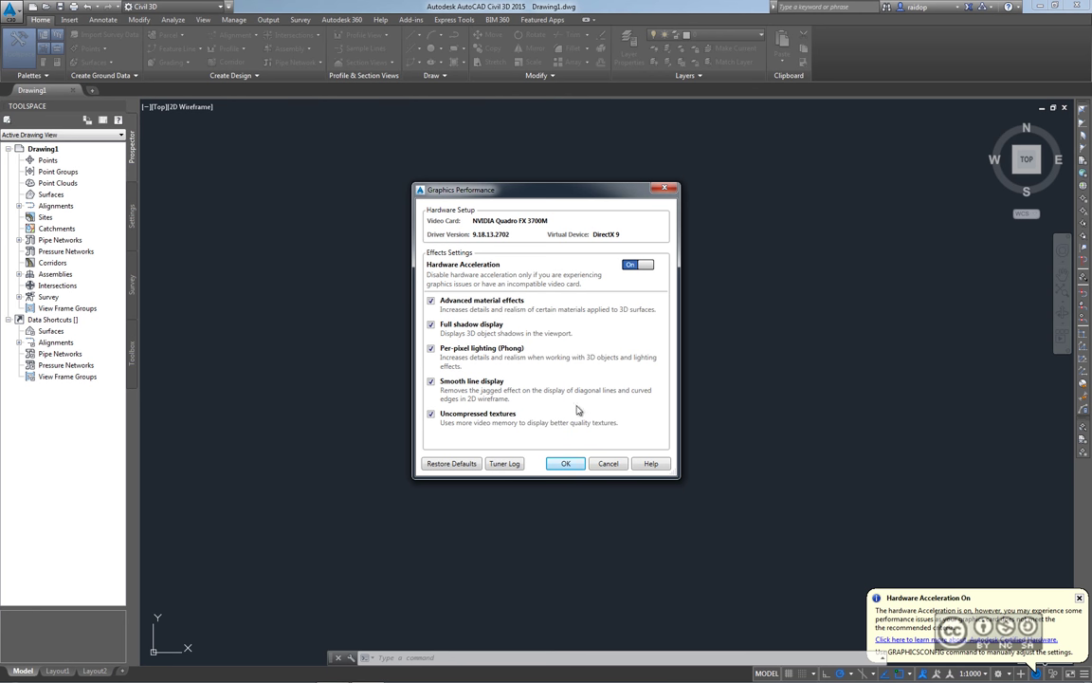
left_click(611, 464)
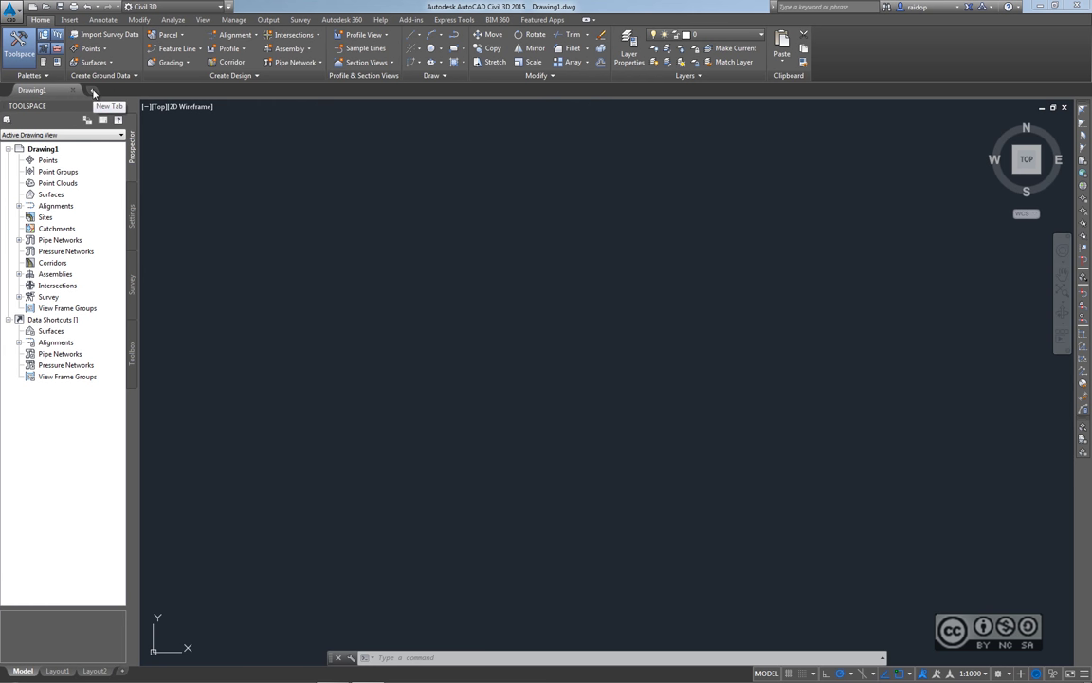
Open a New Tab, cycle Recent Documents views back to thumbnails, then show the Learn page
left_click(93, 91)
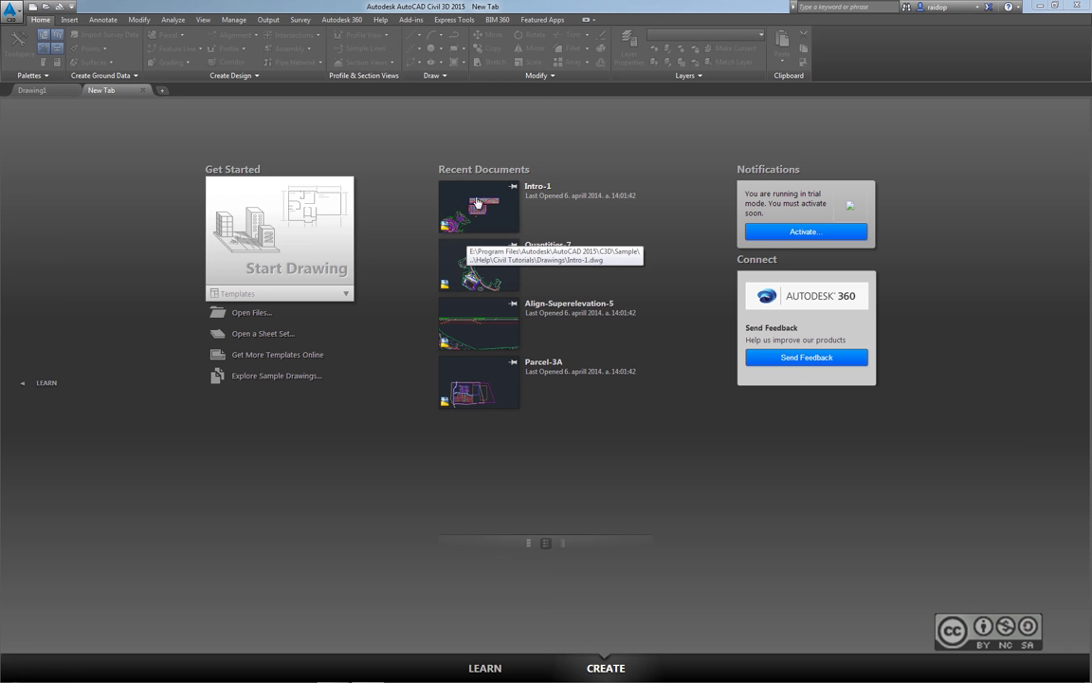
left_click(545, 546)
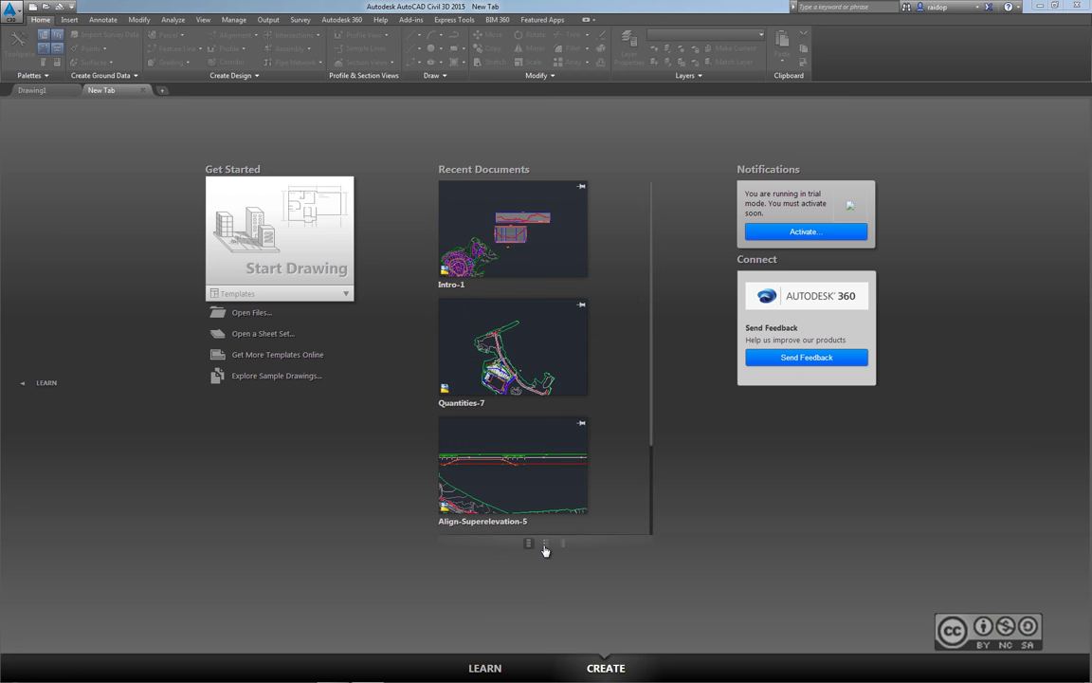
left_click(545, 545)
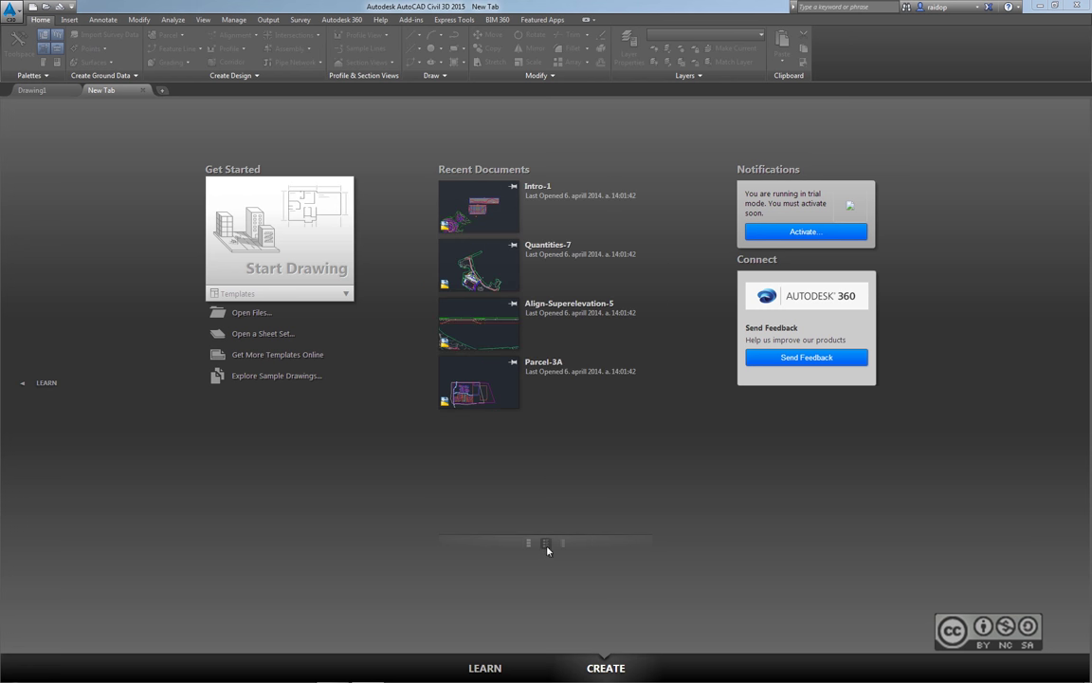
left_click(564, 546)
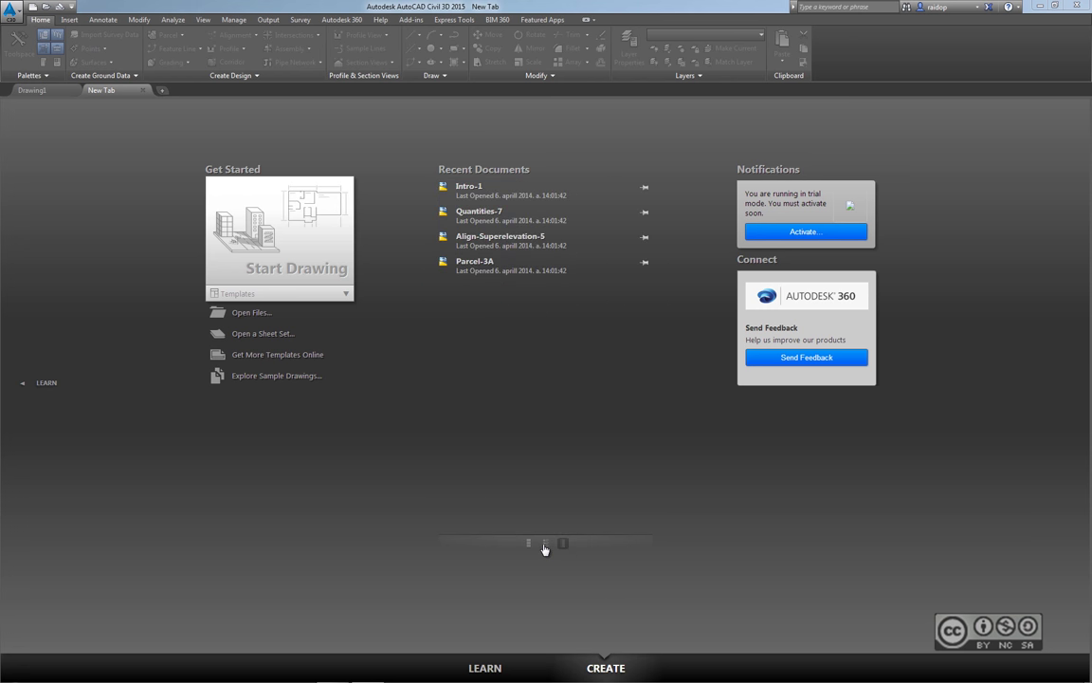
left_click(546, 546)
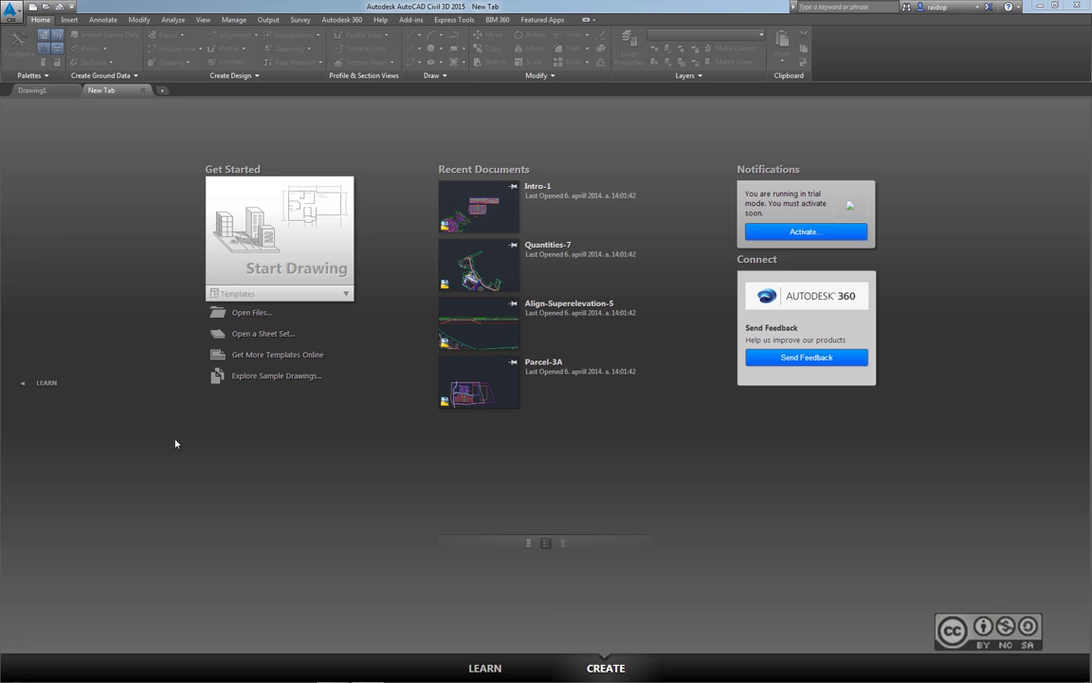
left_click(45, 386)
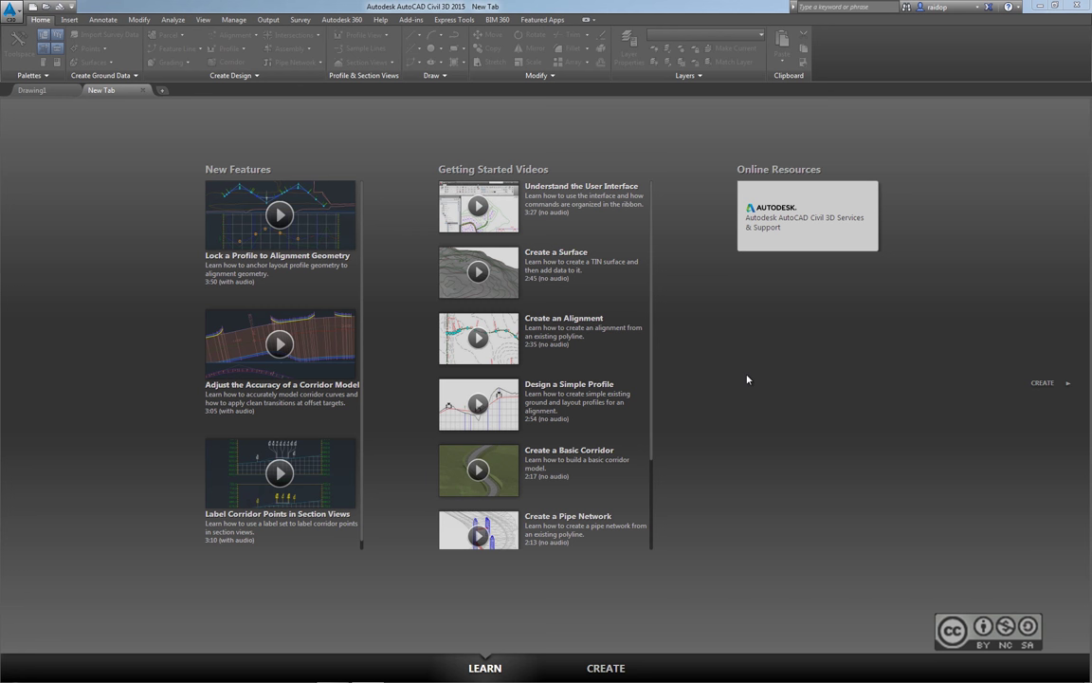
left_click(1045, 384)
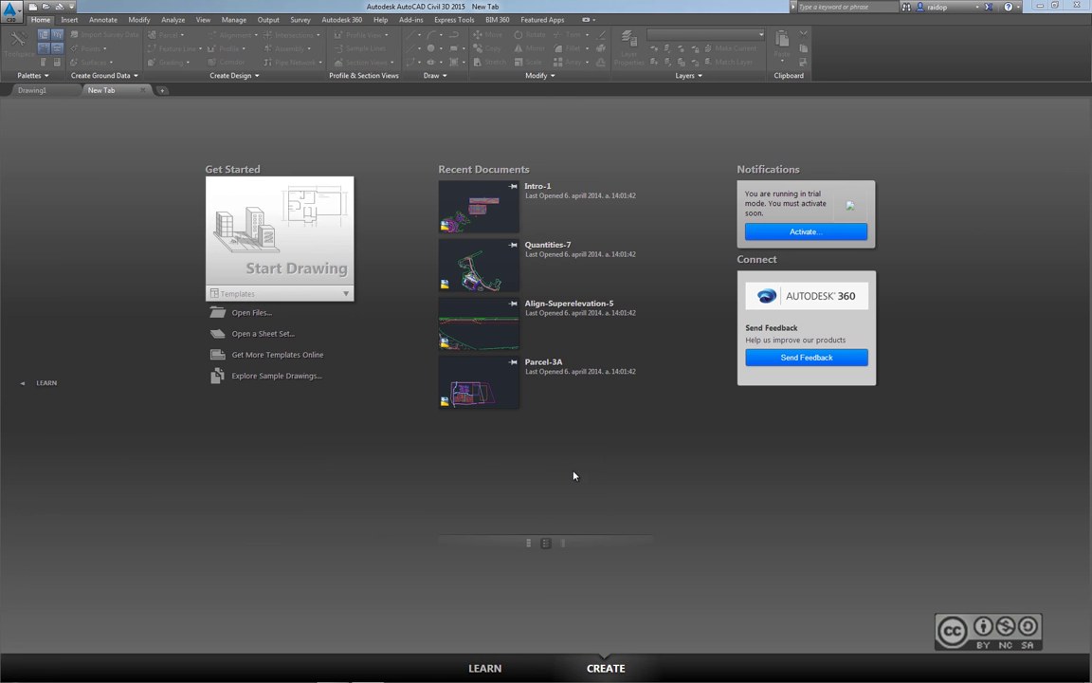
left_click(486, 670)
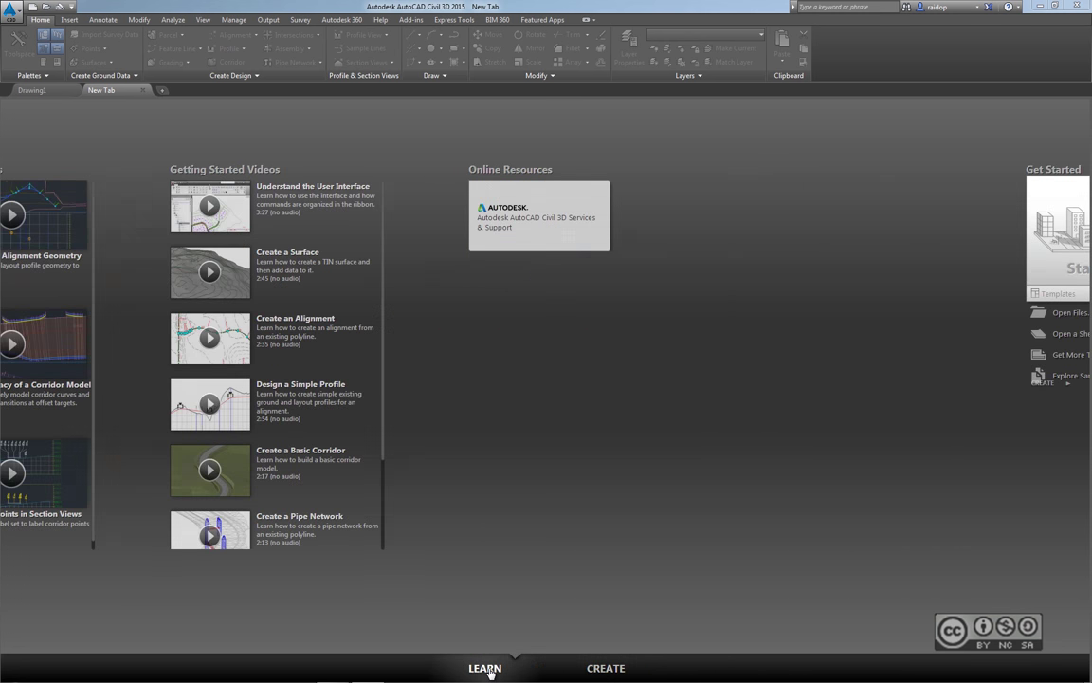
left_click(588, 669)
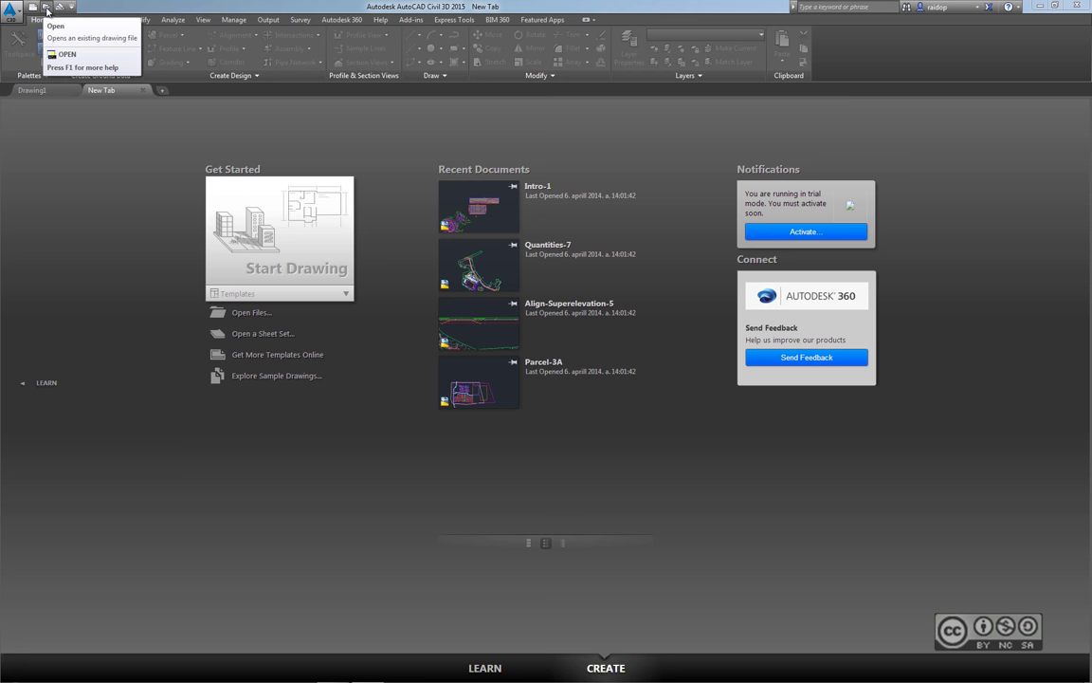
Dismiss the application menu and switch back to the empty Drawing1 tab
left_click(10, 10)
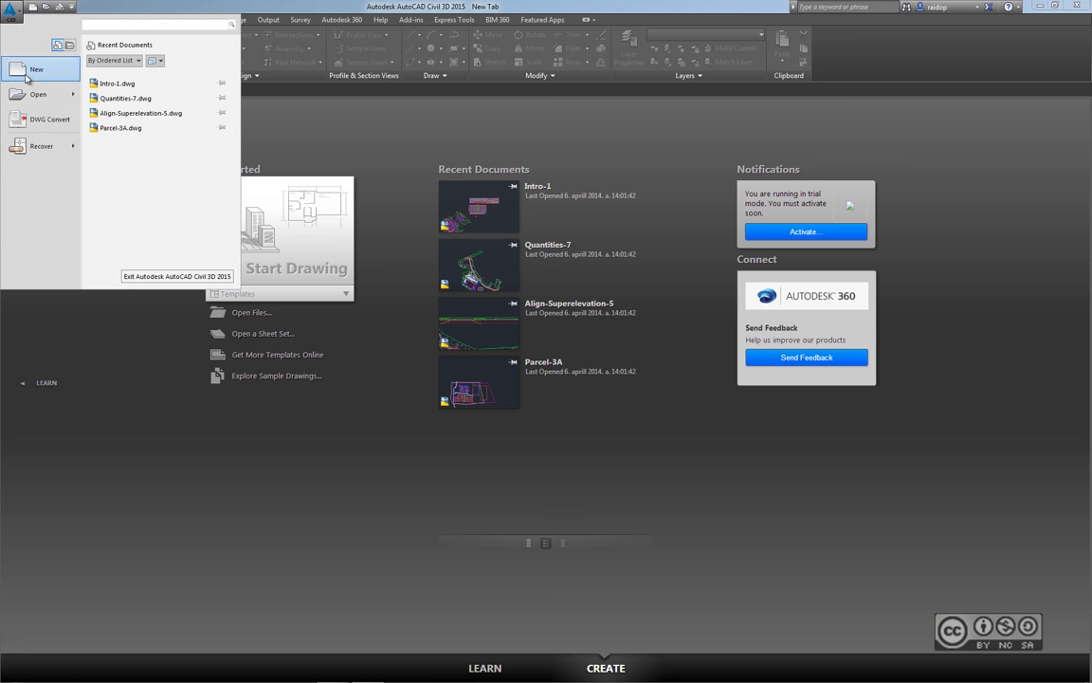
mouse_move(36, 94)
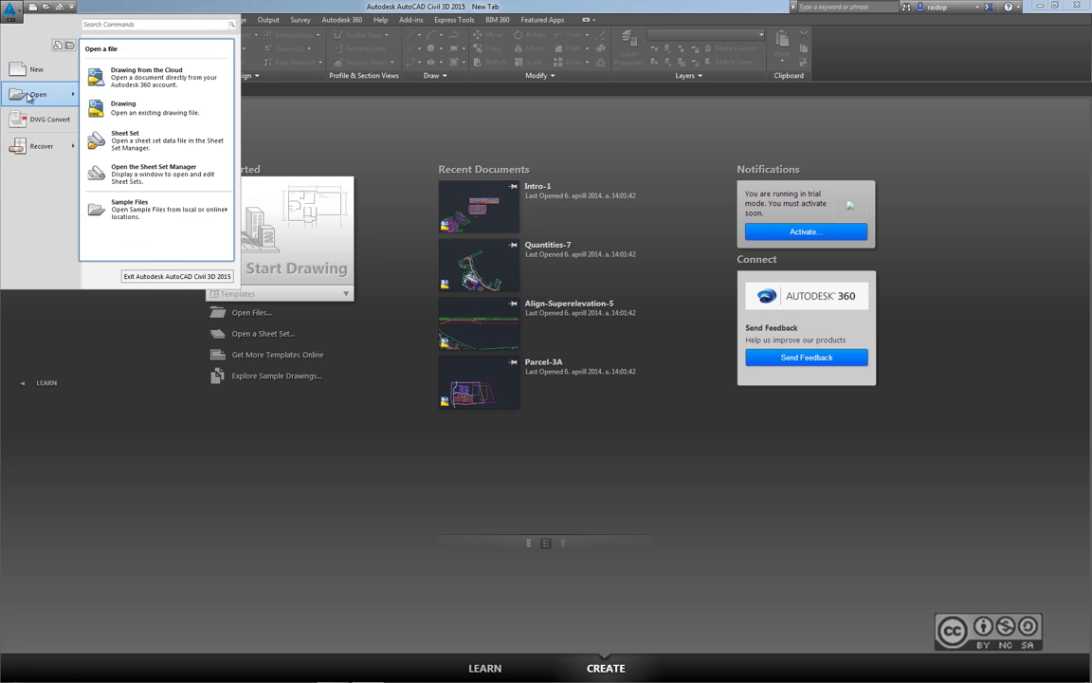
key("Escape")
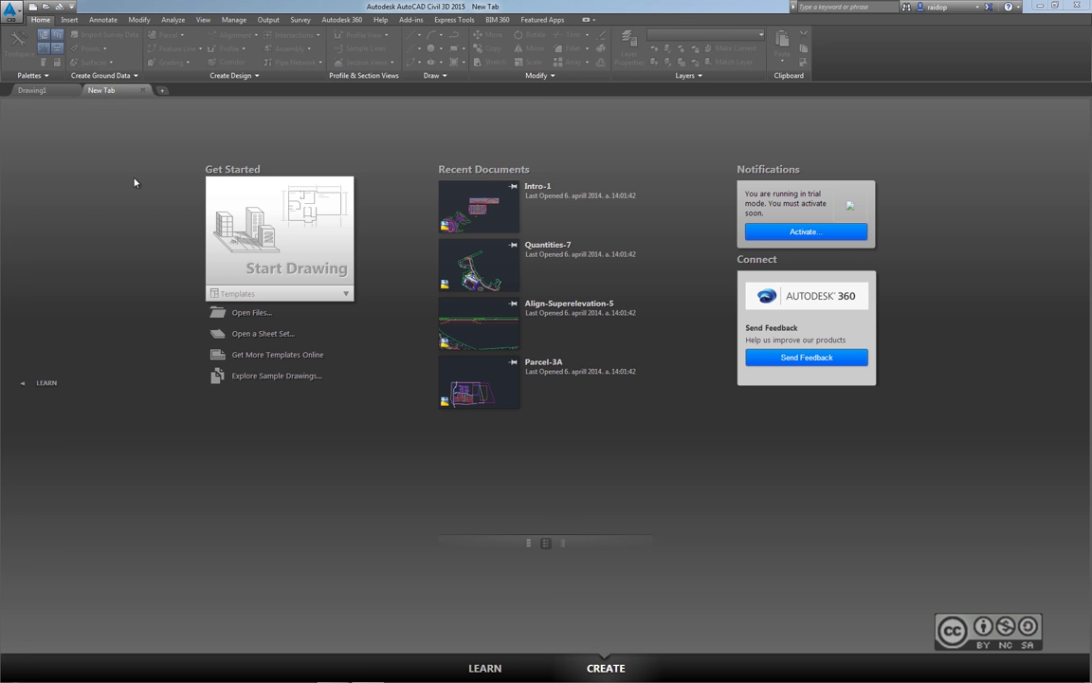
left_click(33, 90)
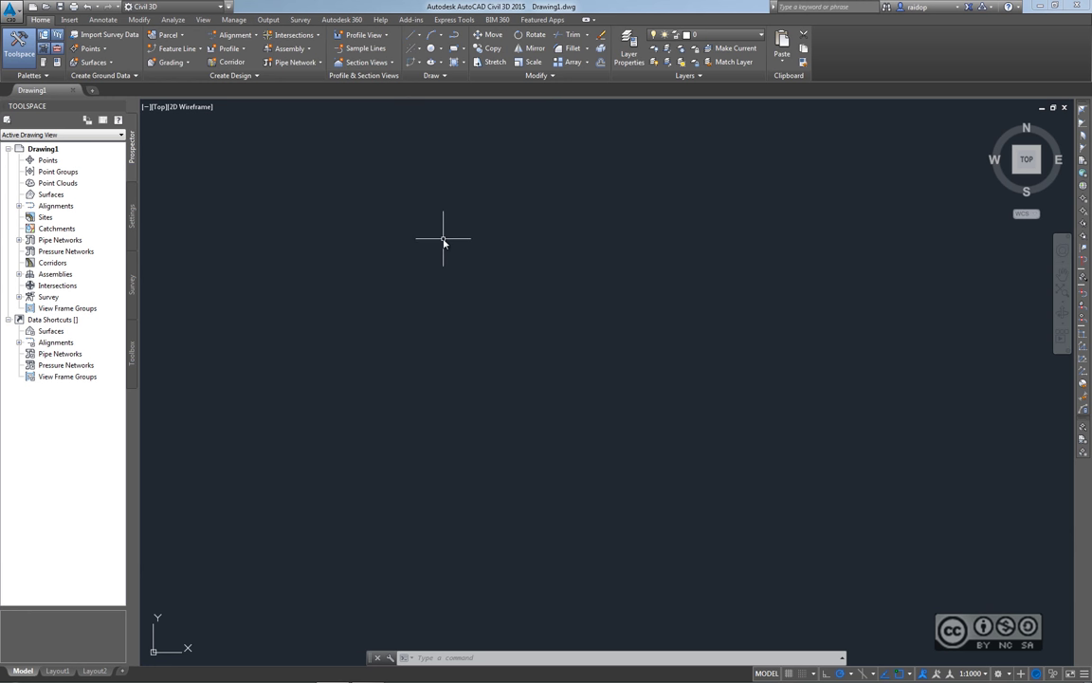
Set the interface colour scheme to Light in Options and close the dialog
right_click(428, 191)
left_click(476, 378)
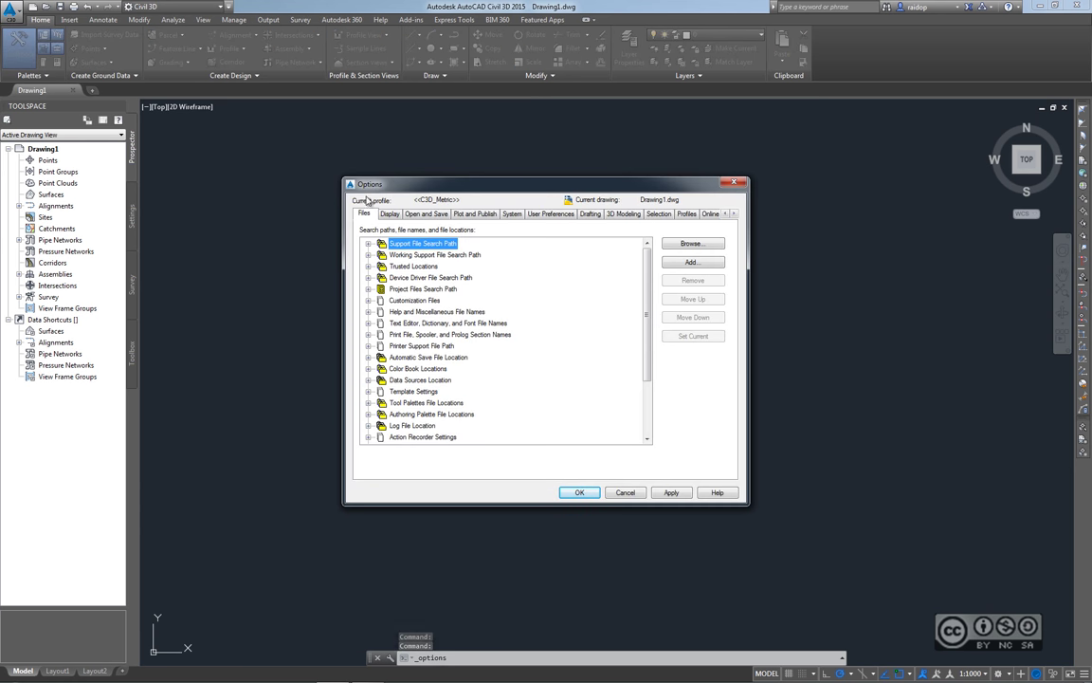
left_click(391, 215)
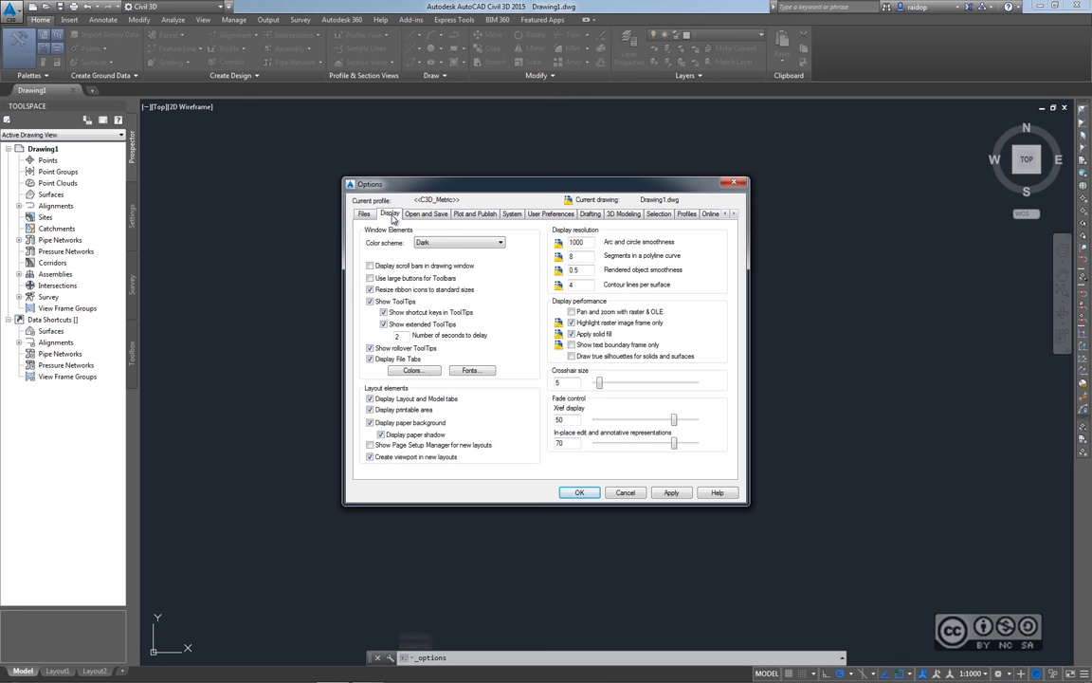
left_click(446, 243)
left_click(422, 254)
left_click(671, 492)
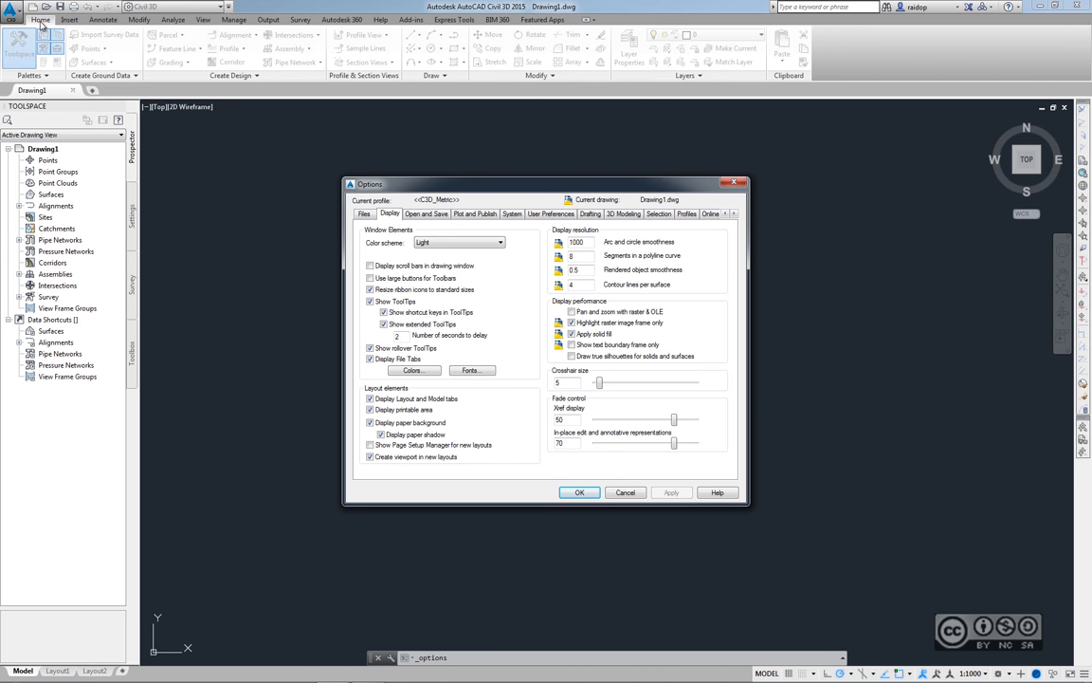
key("Return")
left_click(453, 318)
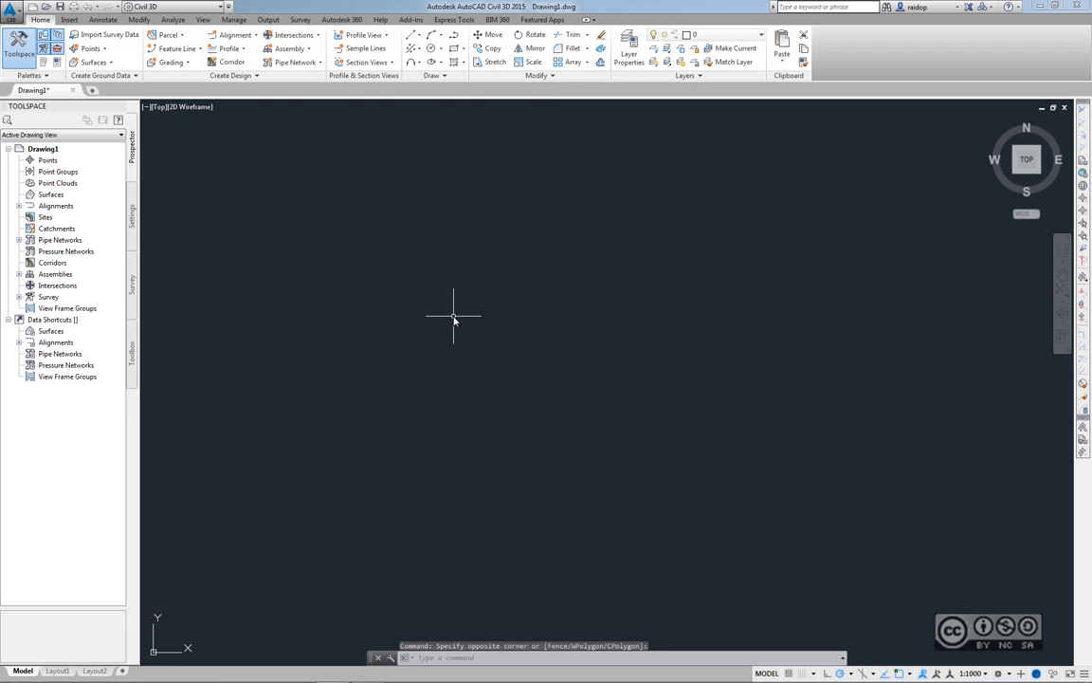
Open the Properties palette with CH and dock it along the right edge
type("ch")
key("Return")
left_click_drag(453, 319, 841, 305)
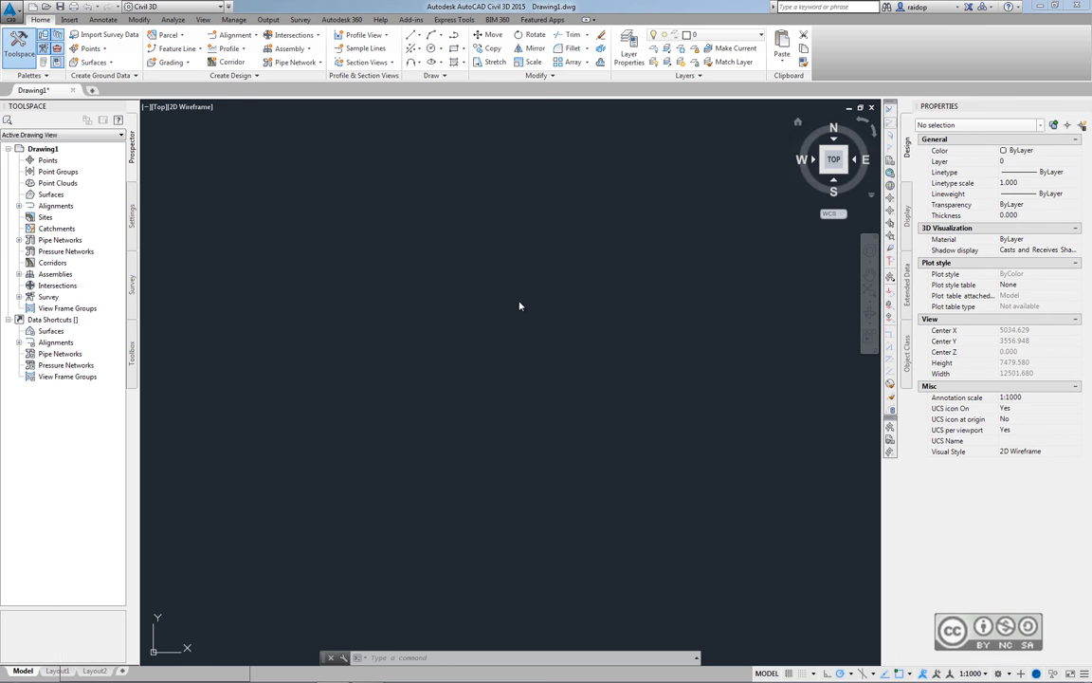
left_click(584, 338)
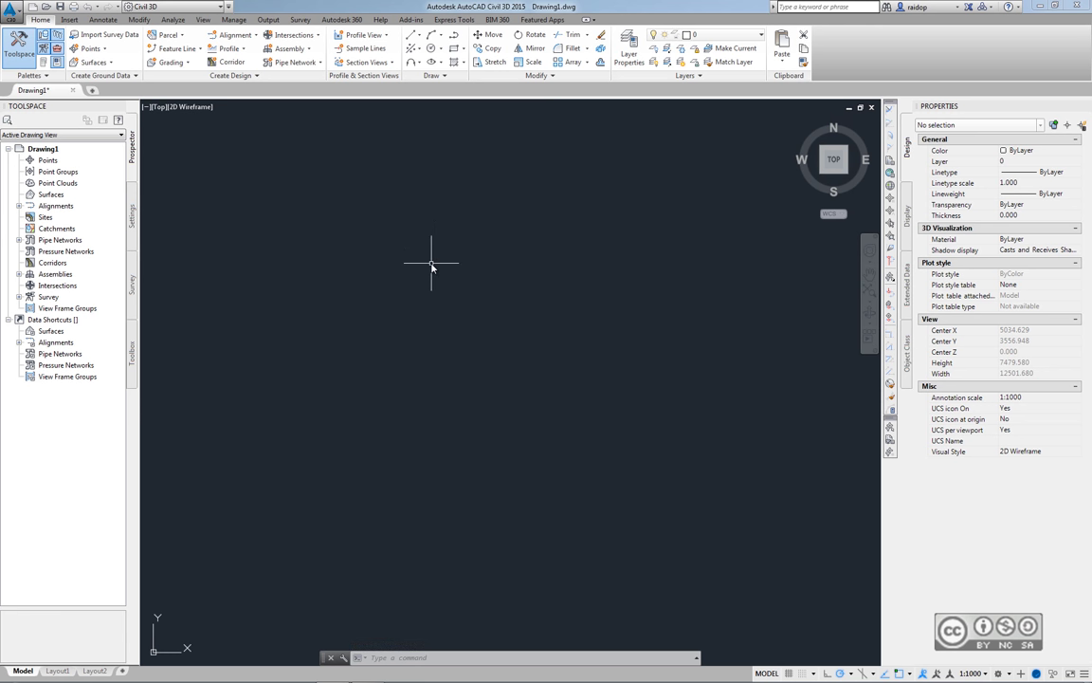
right_click(432, 235)
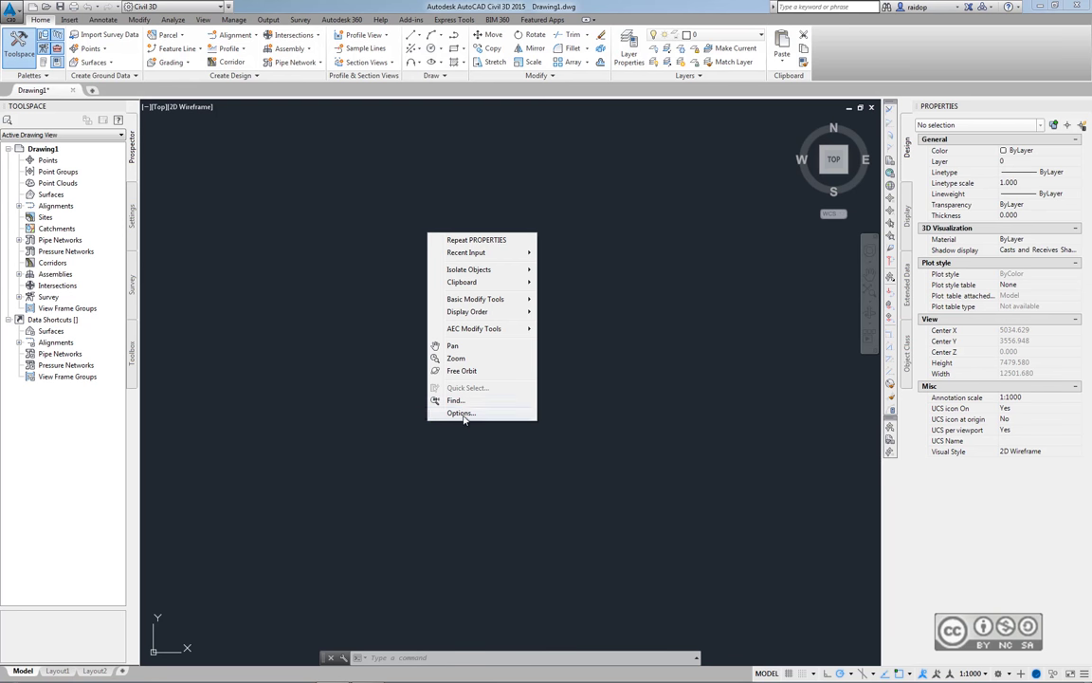
Apply the Dark colour scheme in Options and bring up Drawing Window Colors
left_click(462, 413)
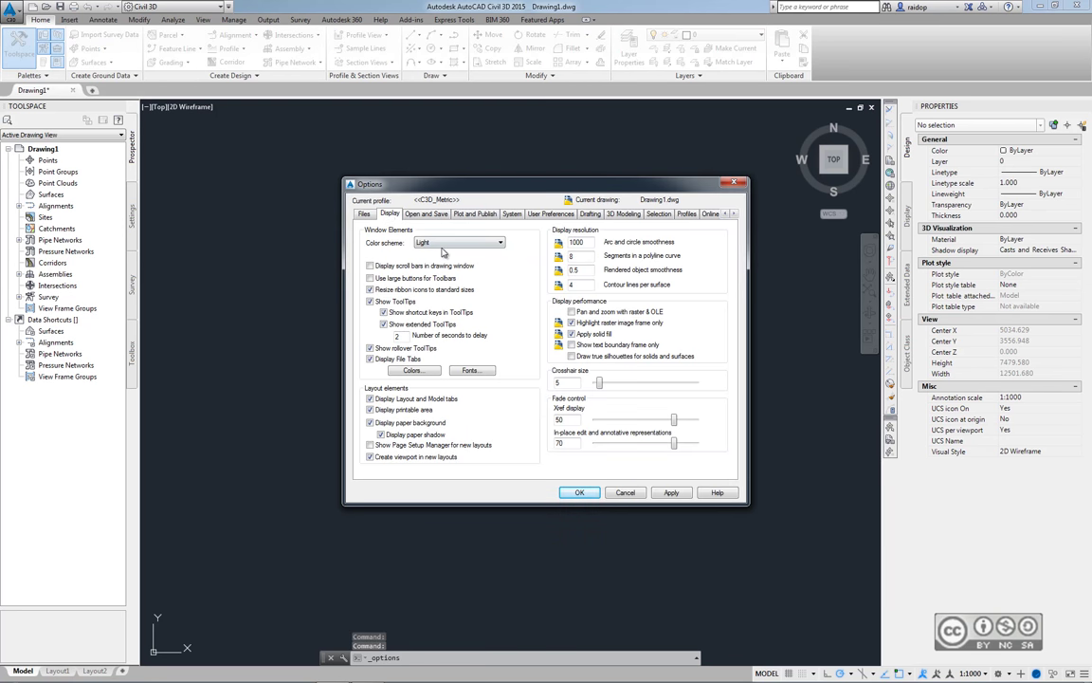
left_click(459, 242)
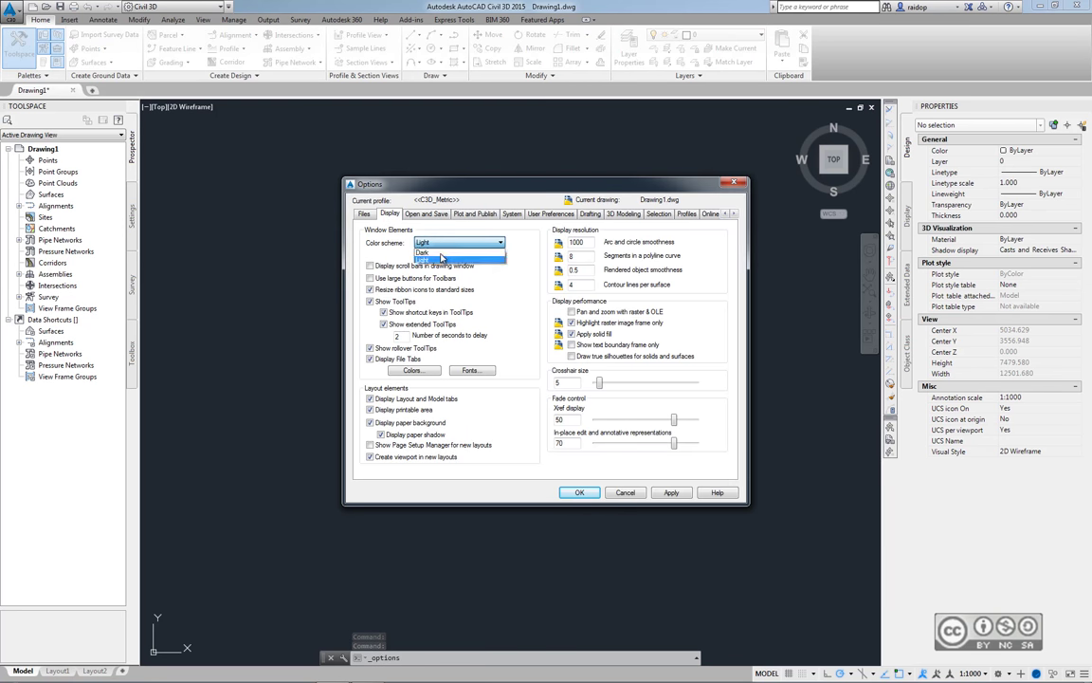
left_click(427, 253)
left_click(671, 492)
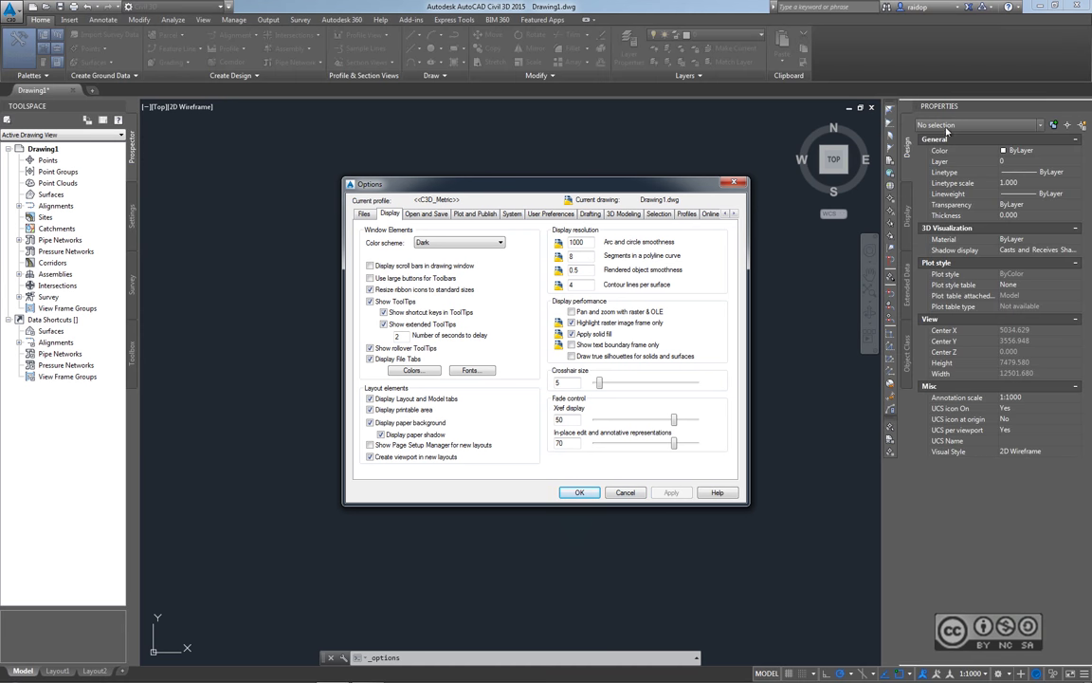
left_click_drag(554, 184, 532, 181)
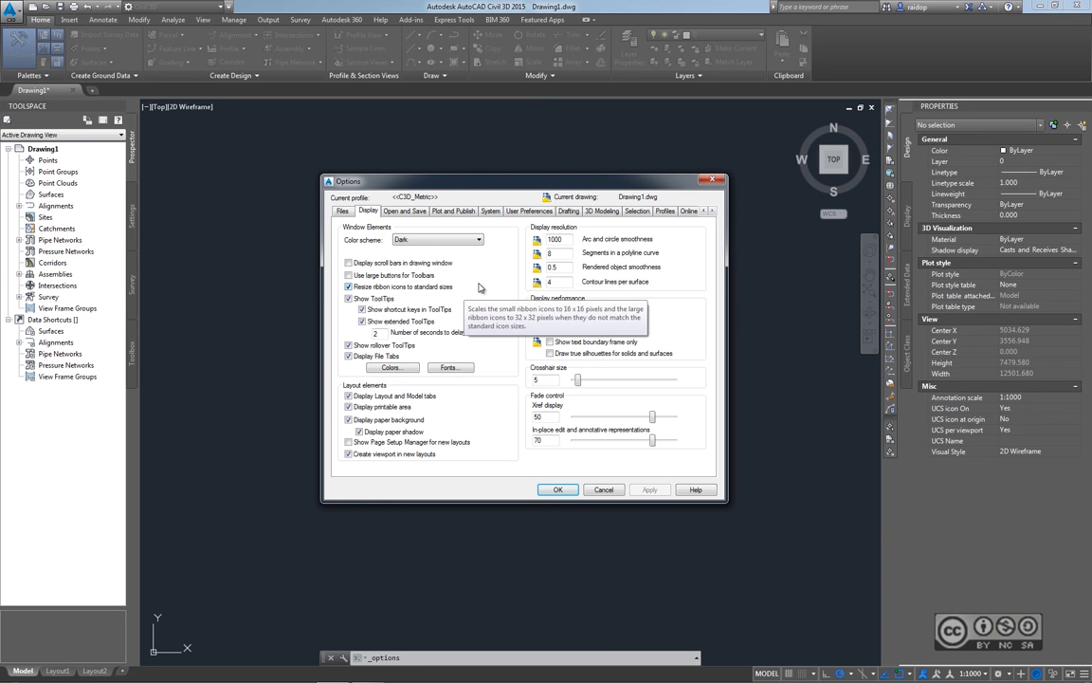
left_click_drag(433, 173, 472, 180)
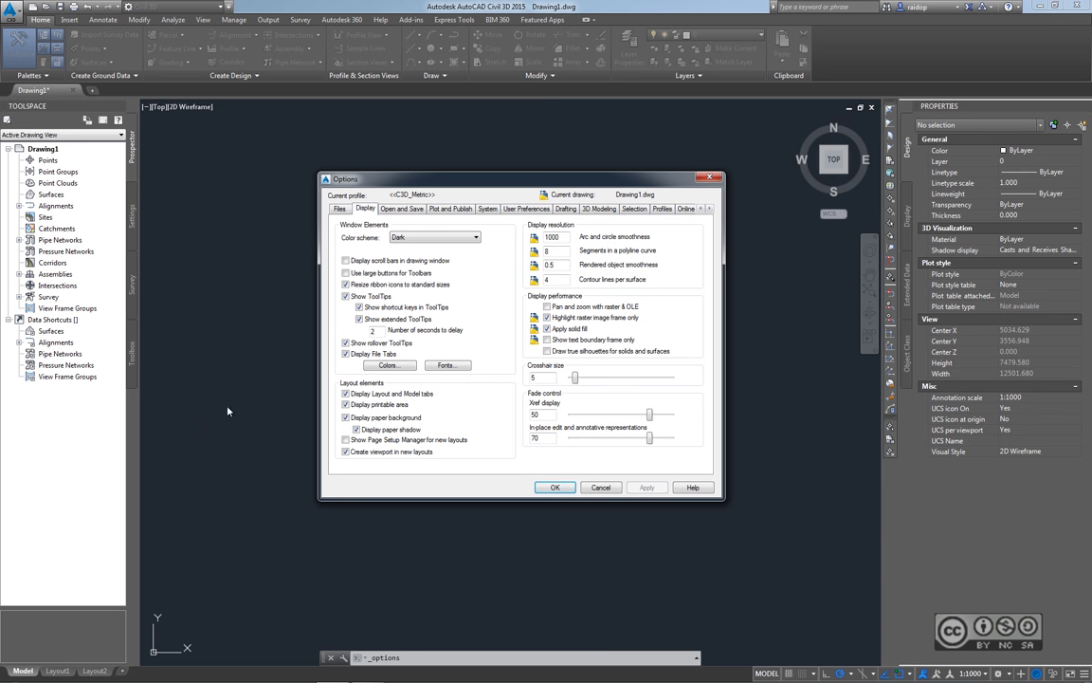
left_click(389, 365)
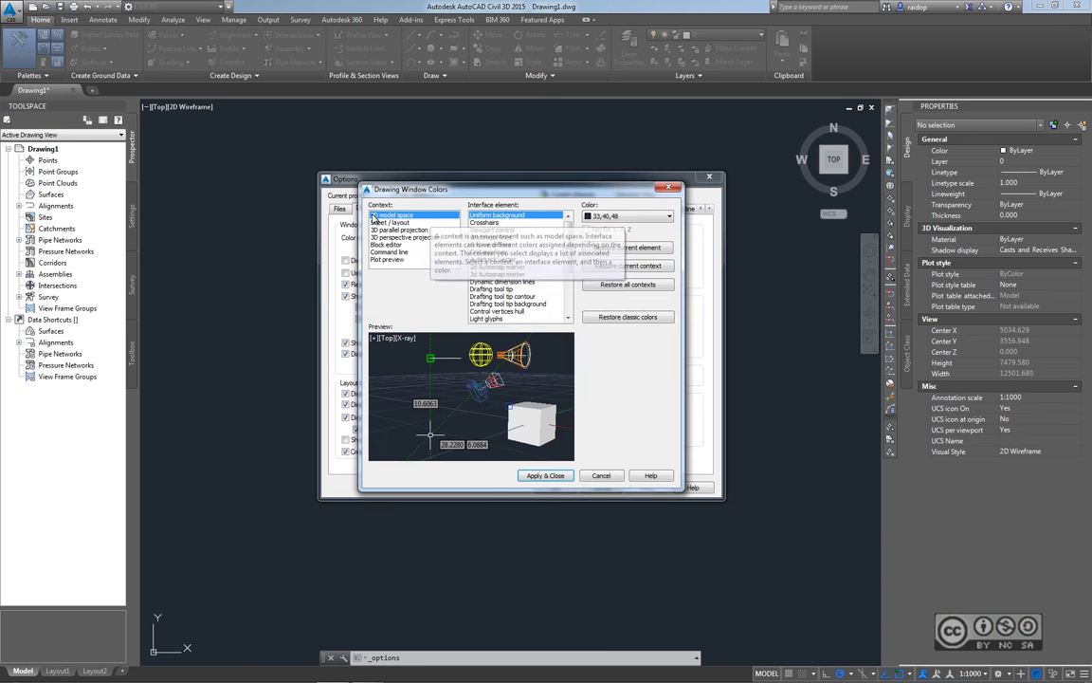
Make the 2D model space uniform background White, keeping other colours, and close Options
left_click(603, 218)
left_click(600, 281)
left_click(627, 284)
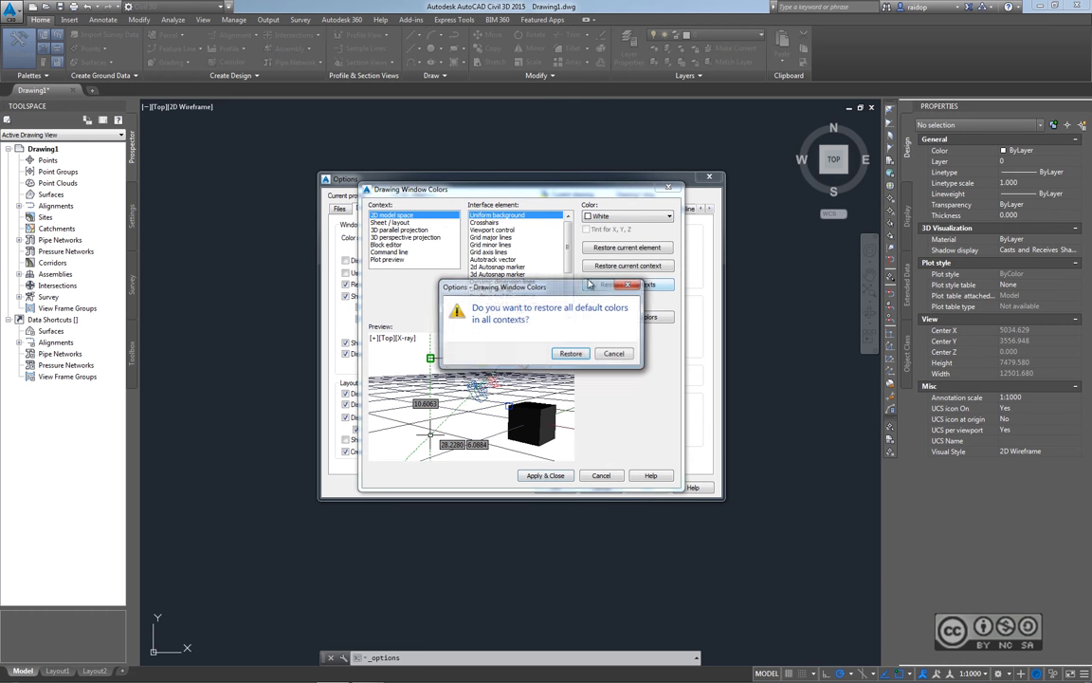
left_click(572, 354)
left_click(545, 475)
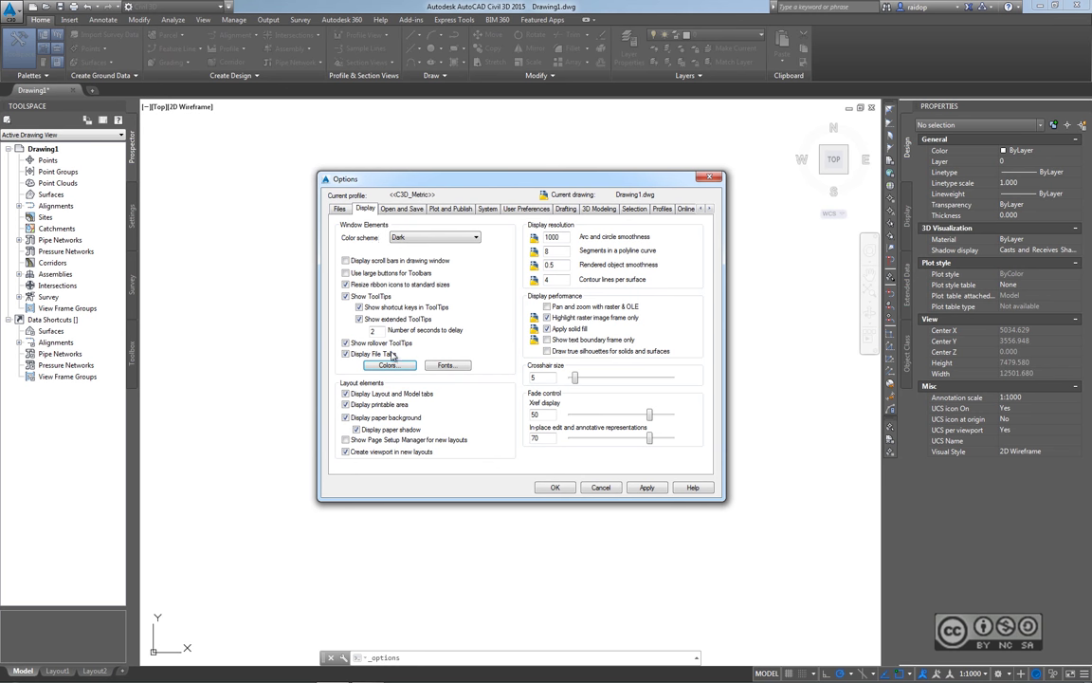
left_click(580, 494)
left_click(296, 577)
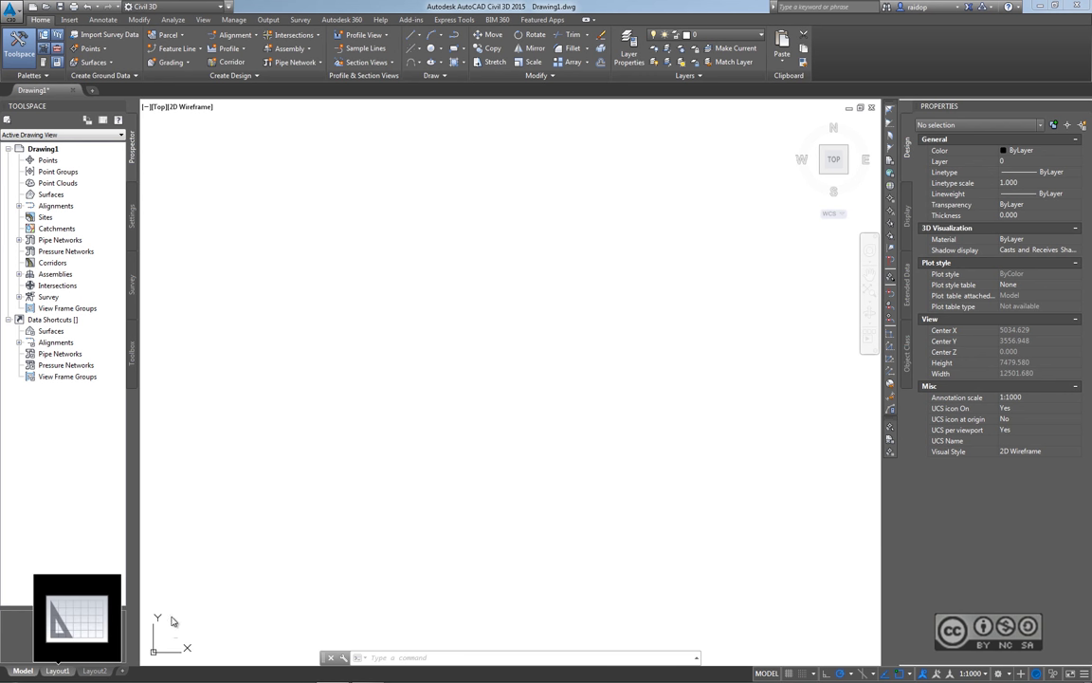
left_click(163, 646)
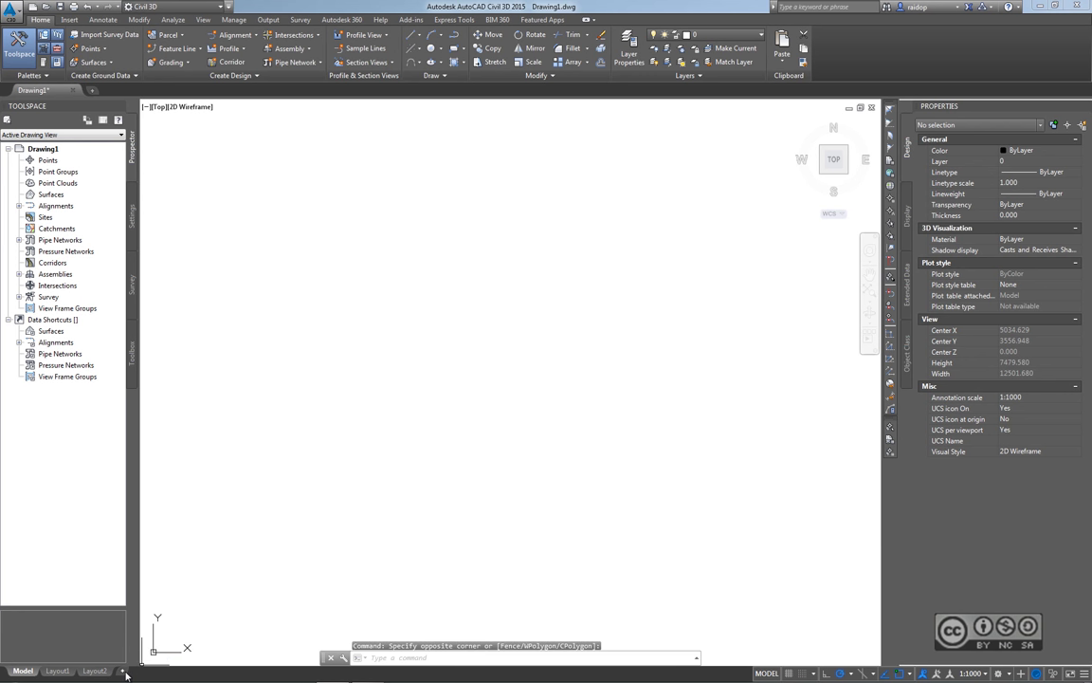
right_click(125, 672)
right_click(112, 670)
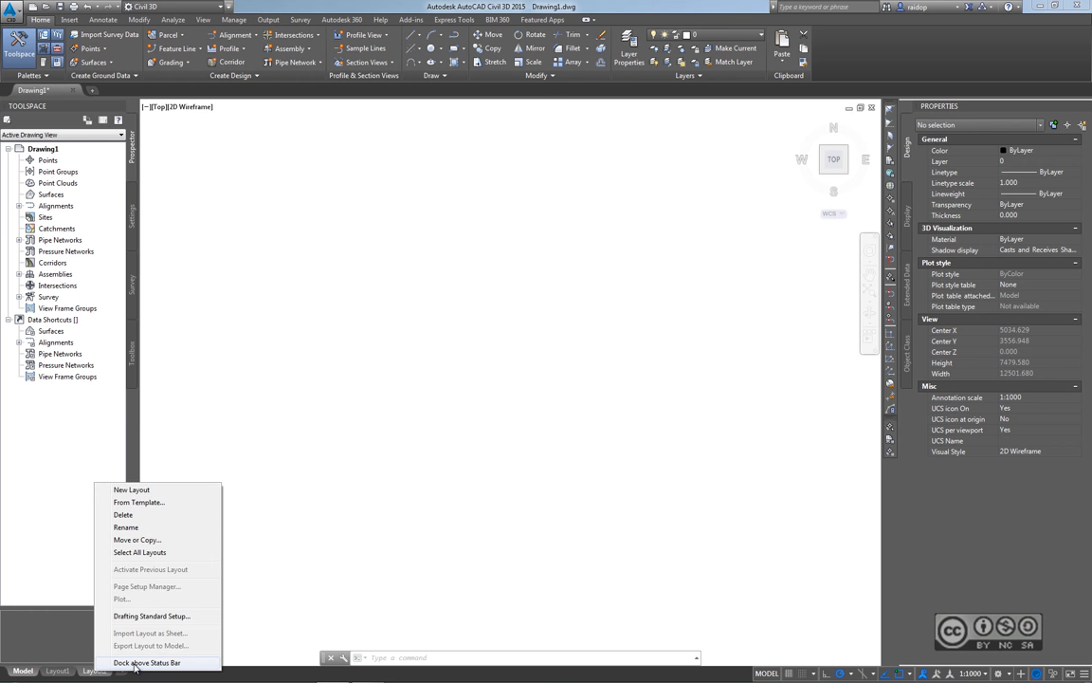
left_click(136, 662)
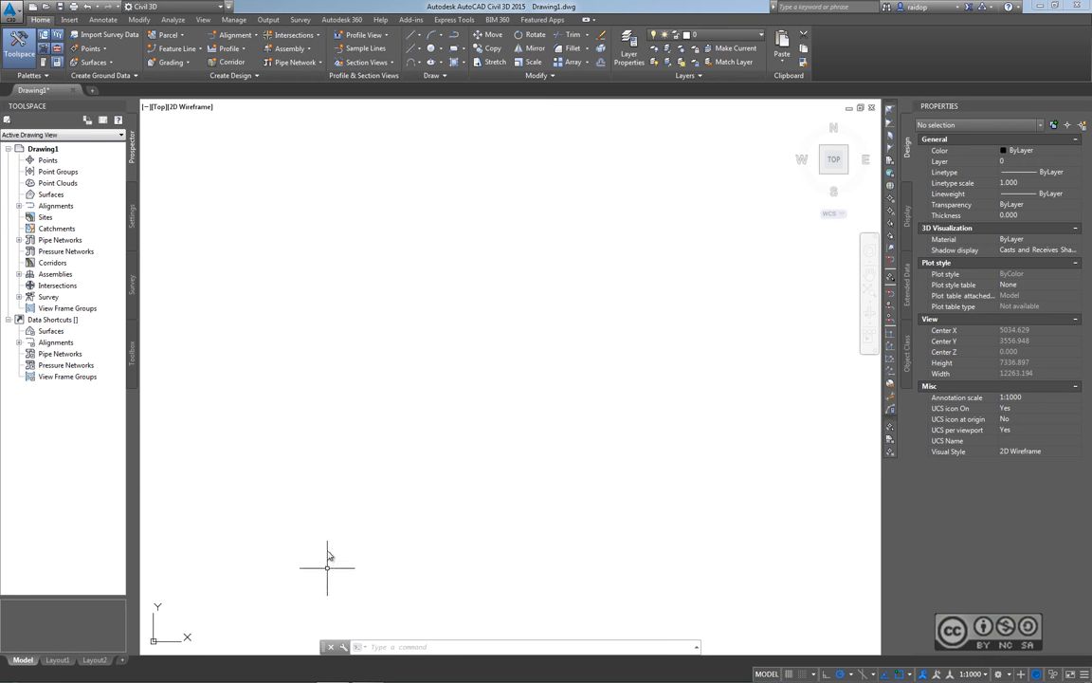
left_click(158, 645)
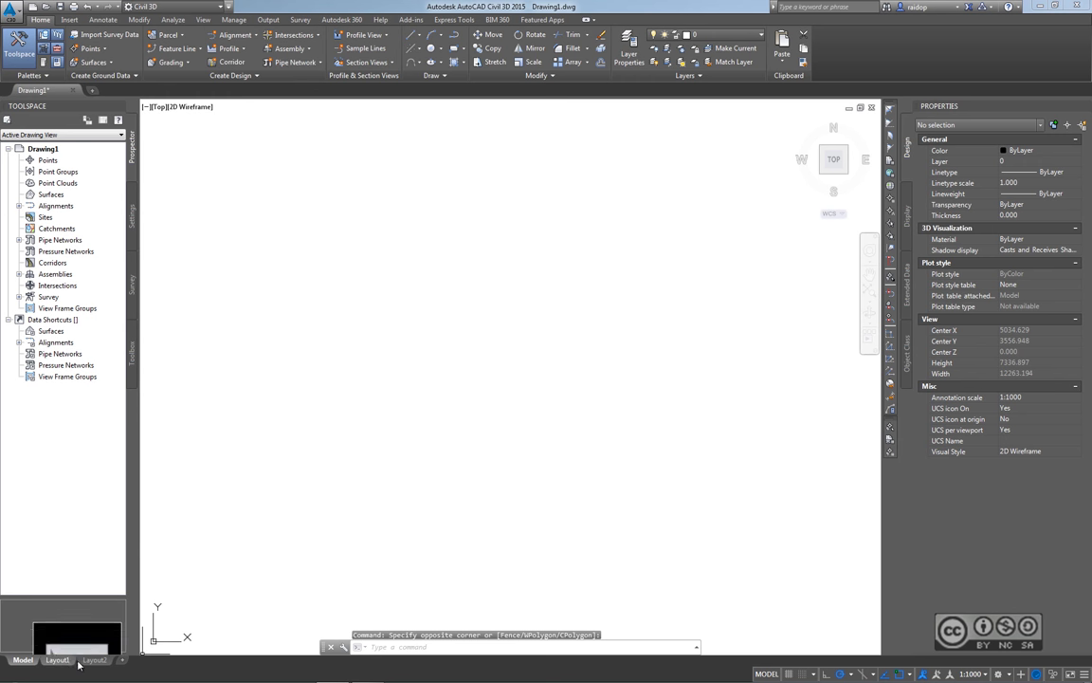
right_click(117, 662)
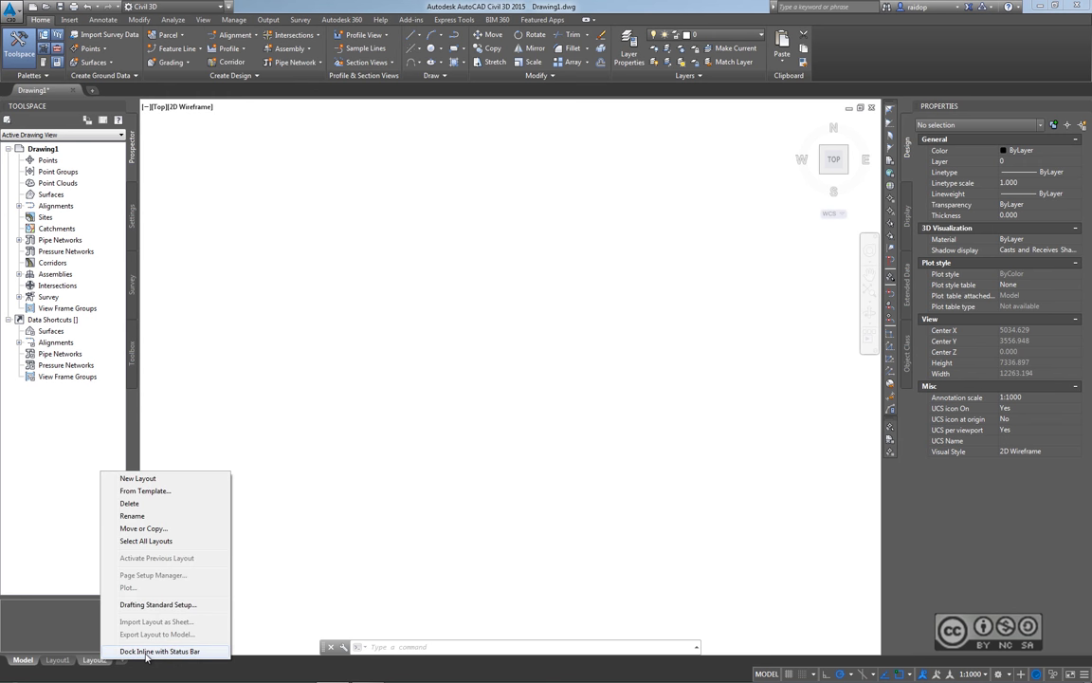
left_click(147, 654)
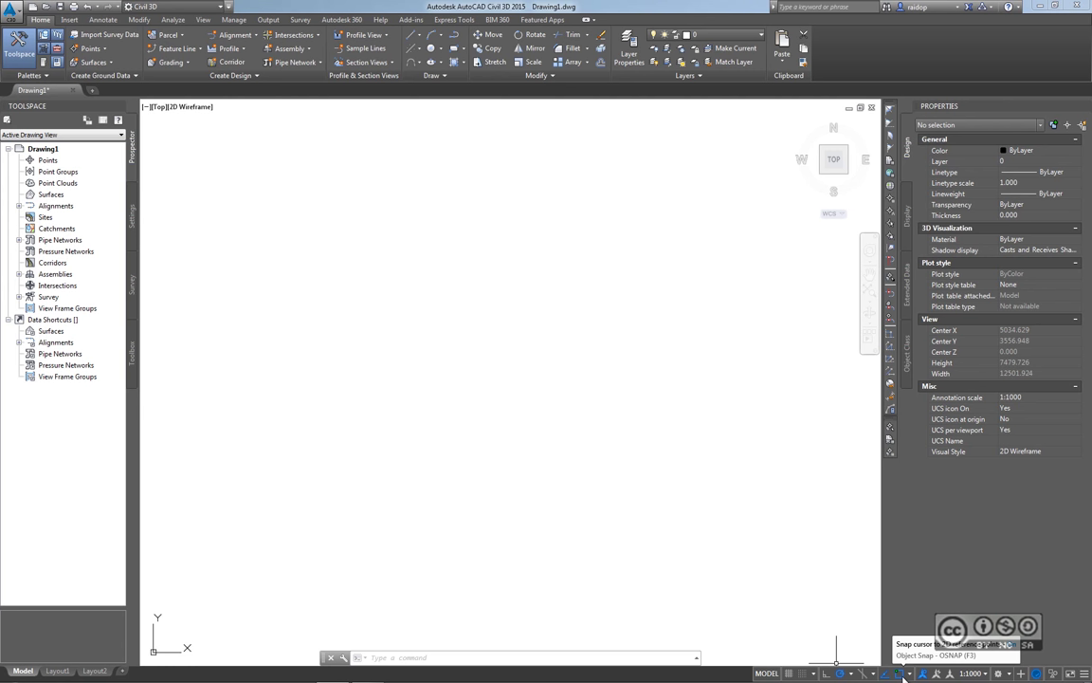
Review the OSNAP modes, then add Coordinates to the status bar
left_click(912, 674)
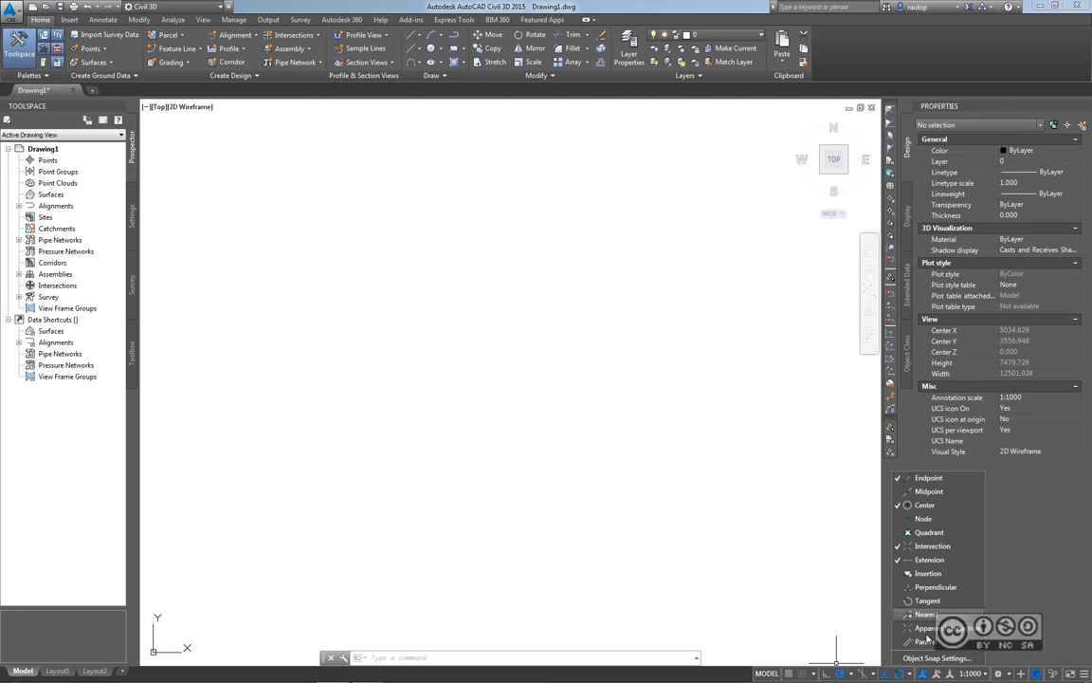
left_click(911, 674)
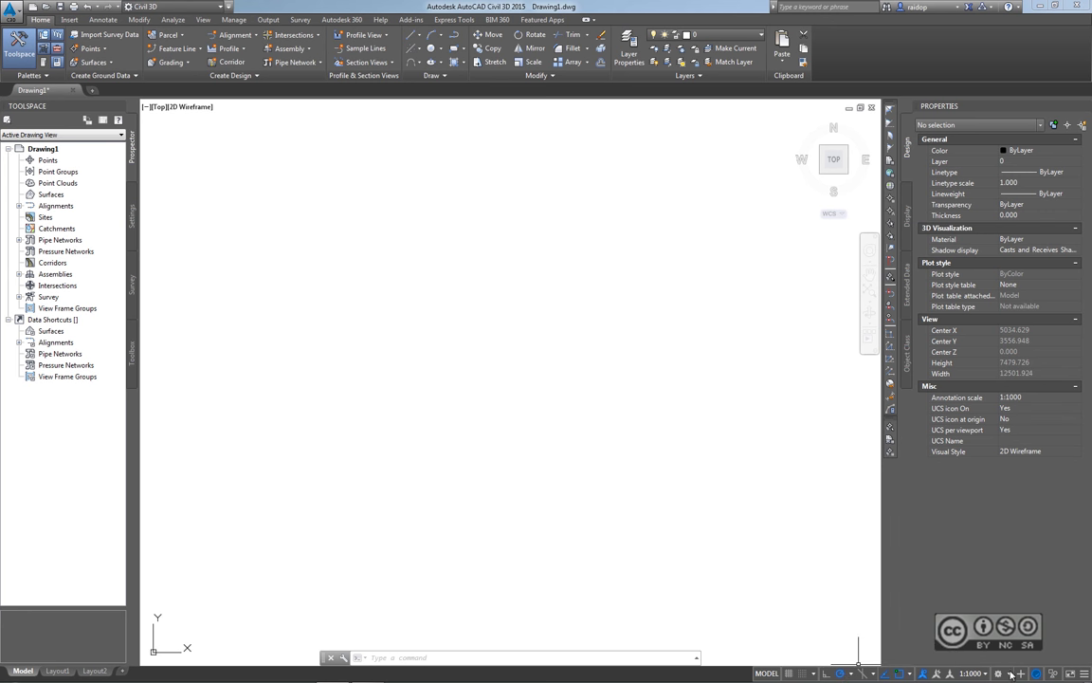
left_click(1086, 675)
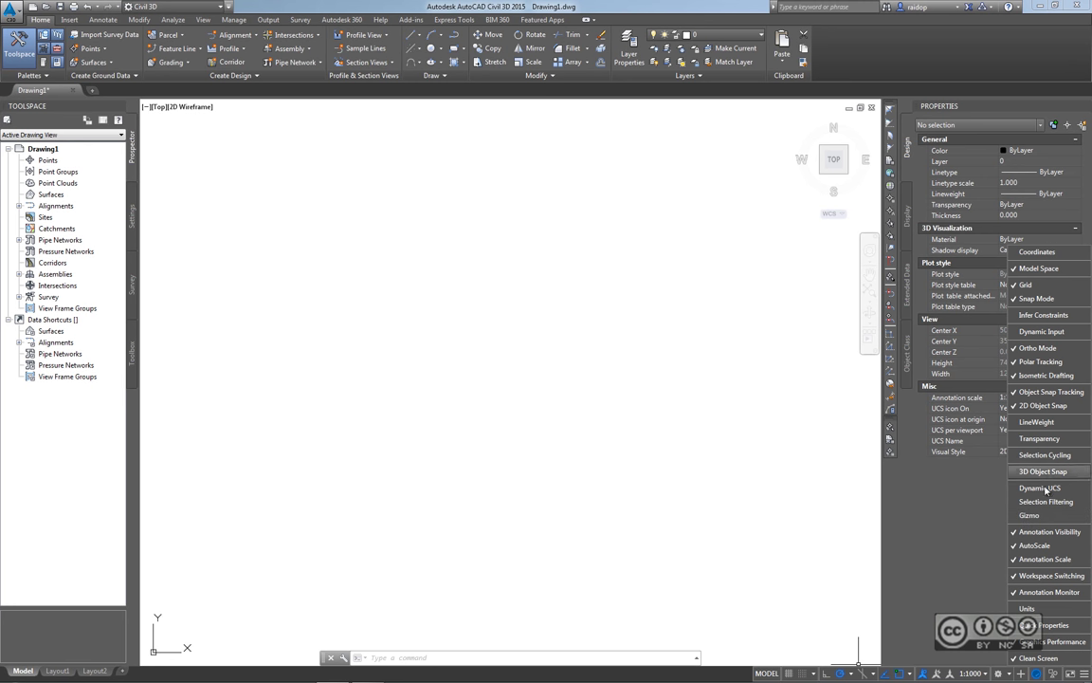
left_click(1037, 252)
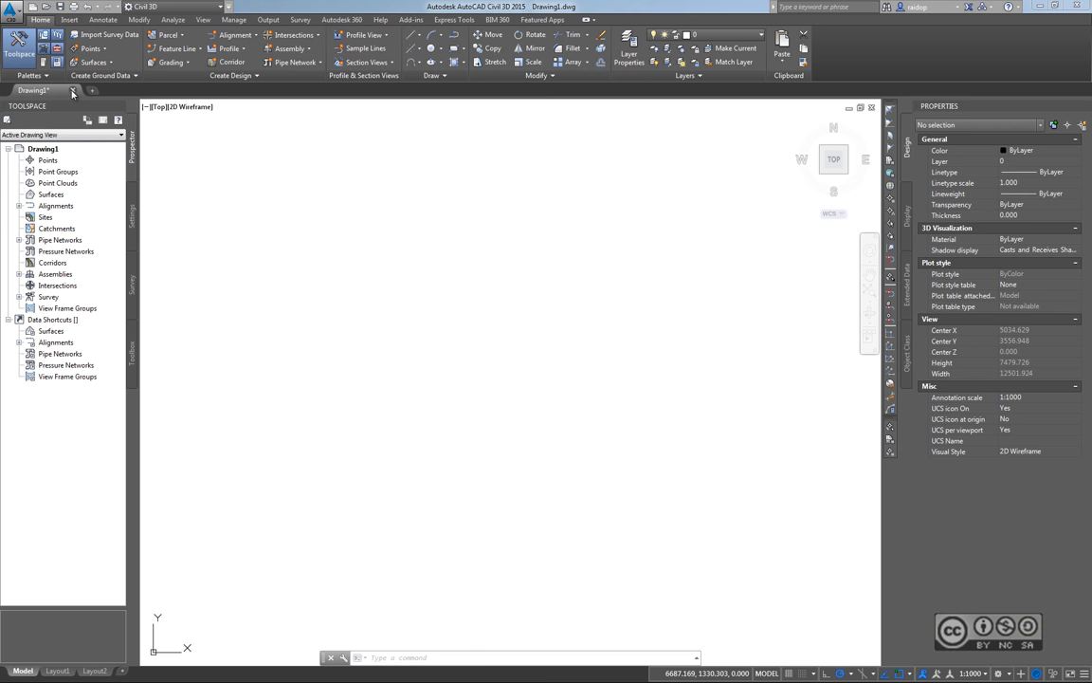
Close the Drawing1 tab, answering No to saving changes
left_click(72, 91)
left_click(566, 374)
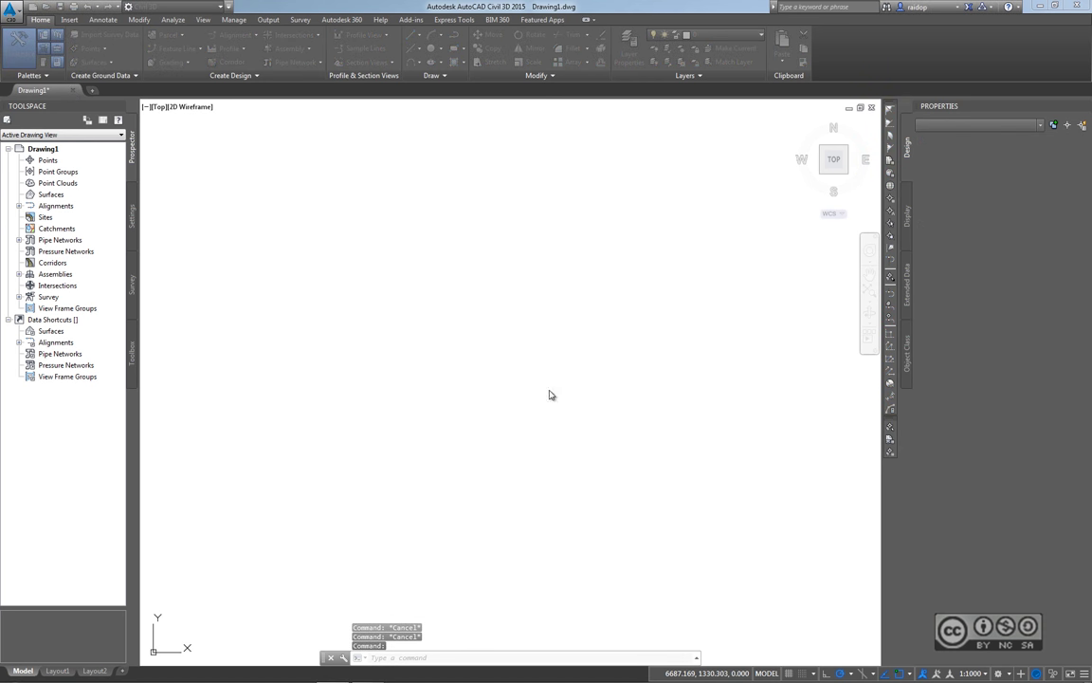